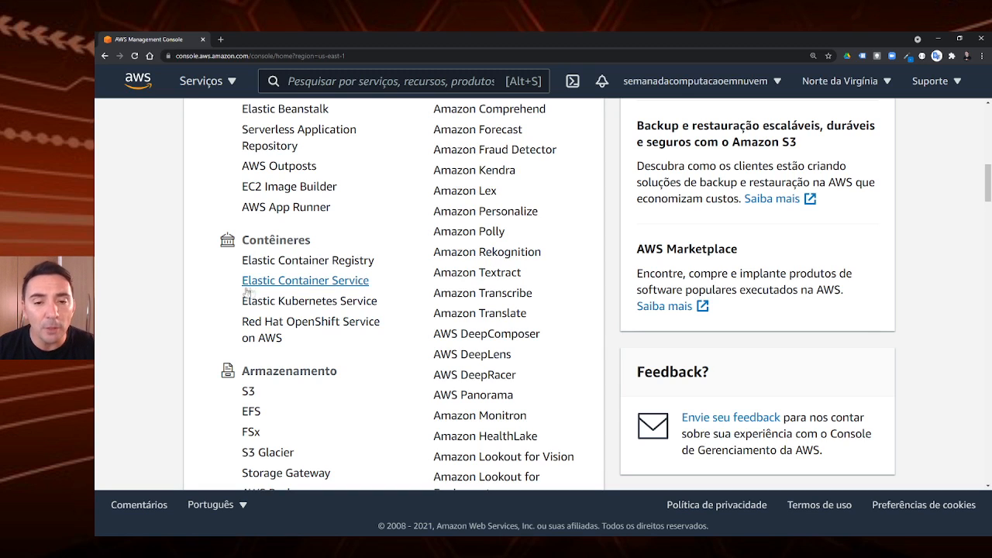
- Open Elastic Container Service from the containers category and go to its list of all clusters
{"action": "left_click", "coordinate": [319, 281]}
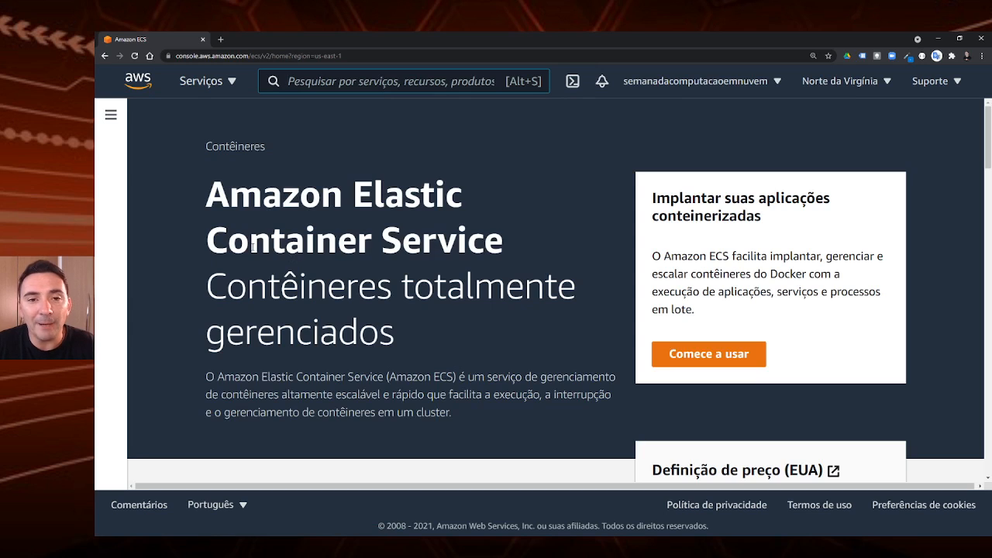
{"action": "scroll", "coordinate": [253, 248], "scroll_direction": "down", "scroll_amount": 4}
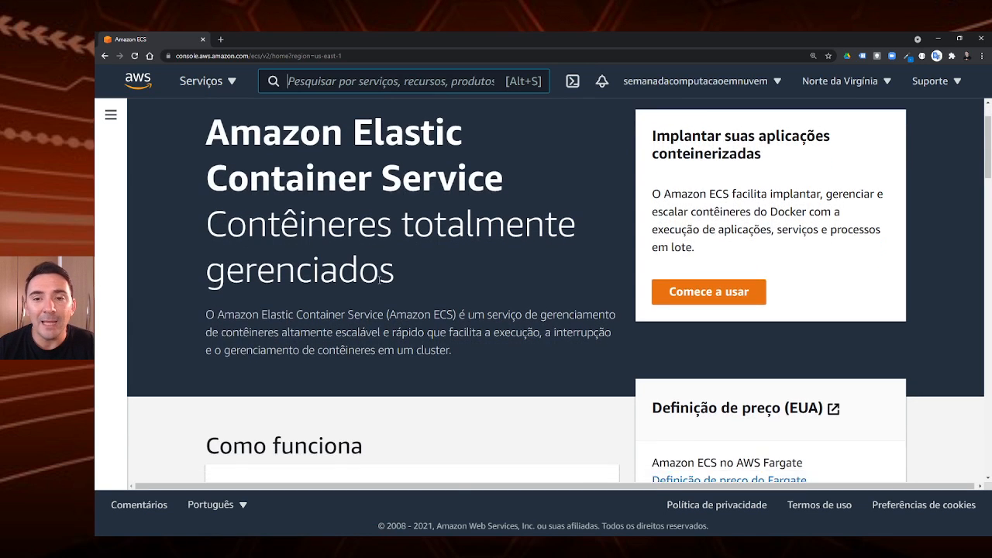
{"action": "scroll", "coordinate": [404, 234], "scroll_direction": "up", "scroll_amount": 4}
{"action": "scroll", "coordinate": [392, 243], "scroll_direction": "down", "scroll_amount": 7}
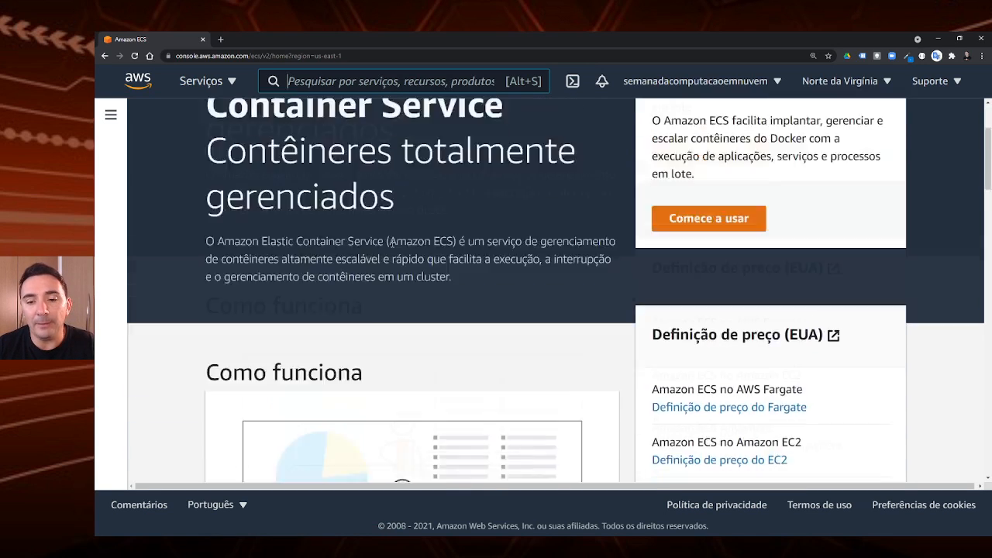
{"action": "scroll", "coordinate": [394, 257], "scroll_direction": "down", "scroll_amount": 3}
{"action": "scroll", "coordinate": [505, 274], "scroll_direction": "up", "scroll_amount": 7}
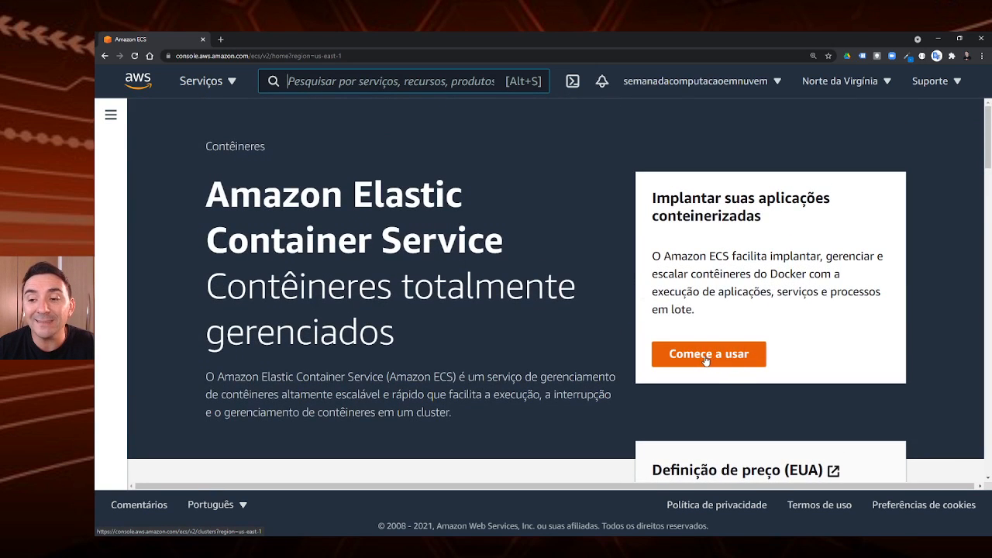
{"action": "left_click", "coordinate": [706, 356]}
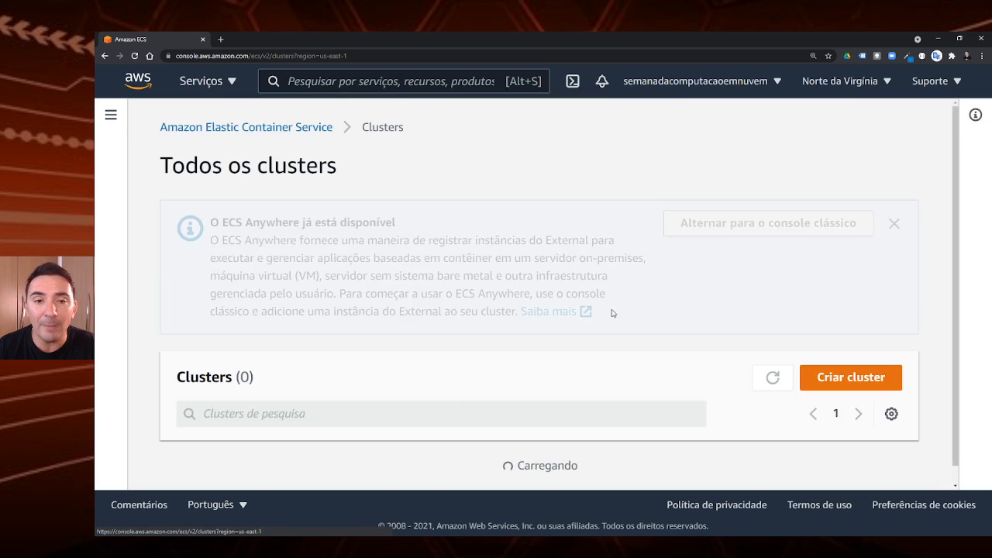
- Expand the ECS side navigation, reduce the page zoom and dismiss the ECS Anywhere notice
{"action": "left_click", "coordinate": [110, 115]}
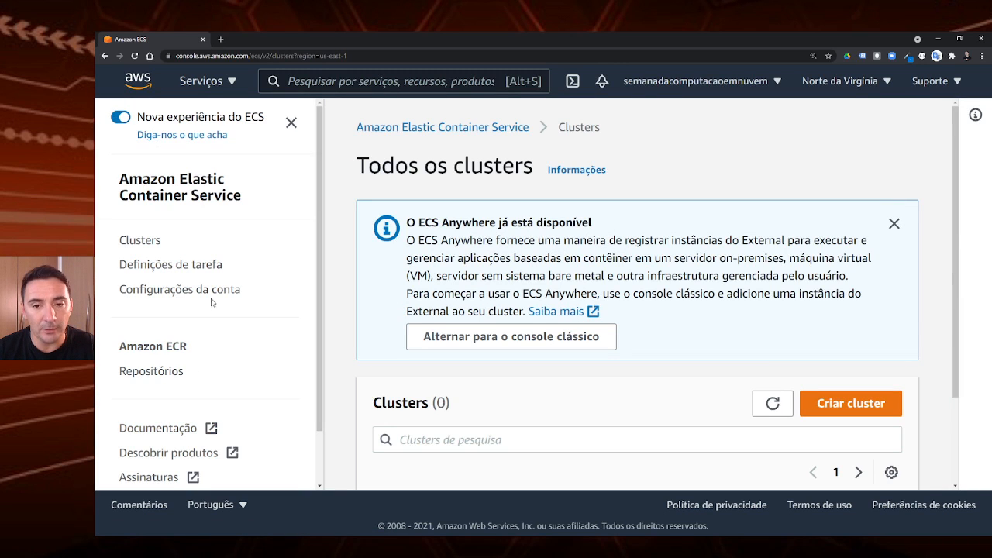
{"action": "key", "text": "ctrl+minus"}
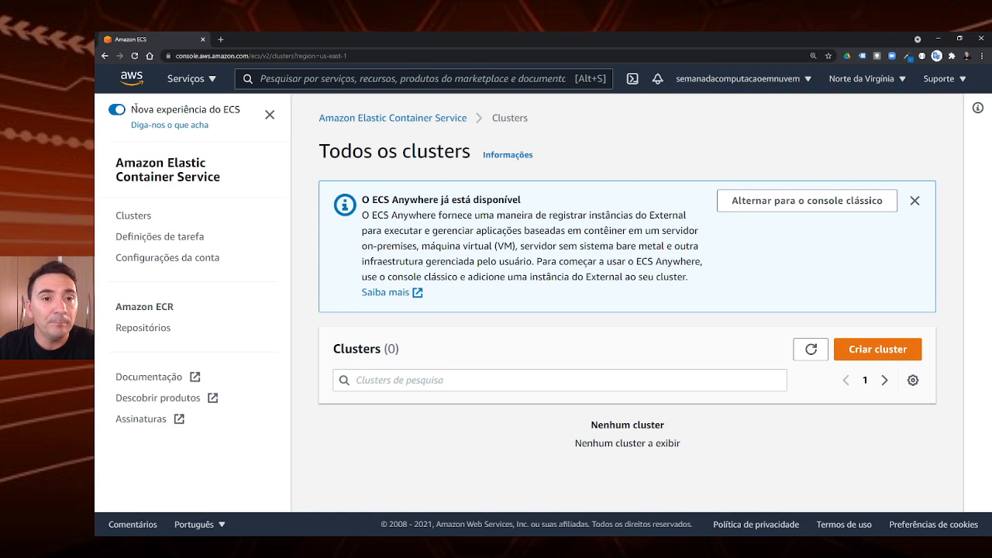
{"action": "left_click", "coordinate": [912, 202]}
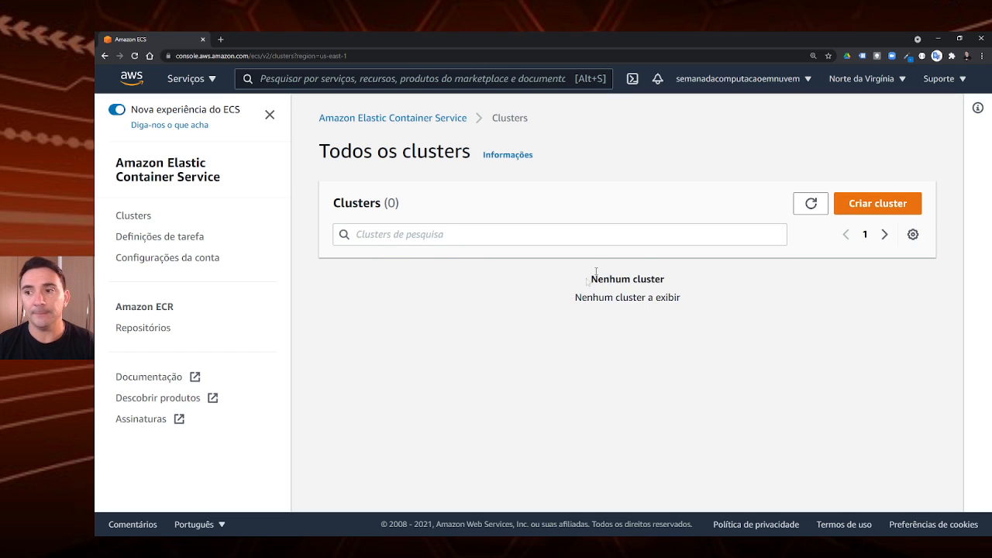
- Start creating a cluster with the Networking only template and proceed to its configuration
{"action": "left_click", "coordinate": [866, 209]}
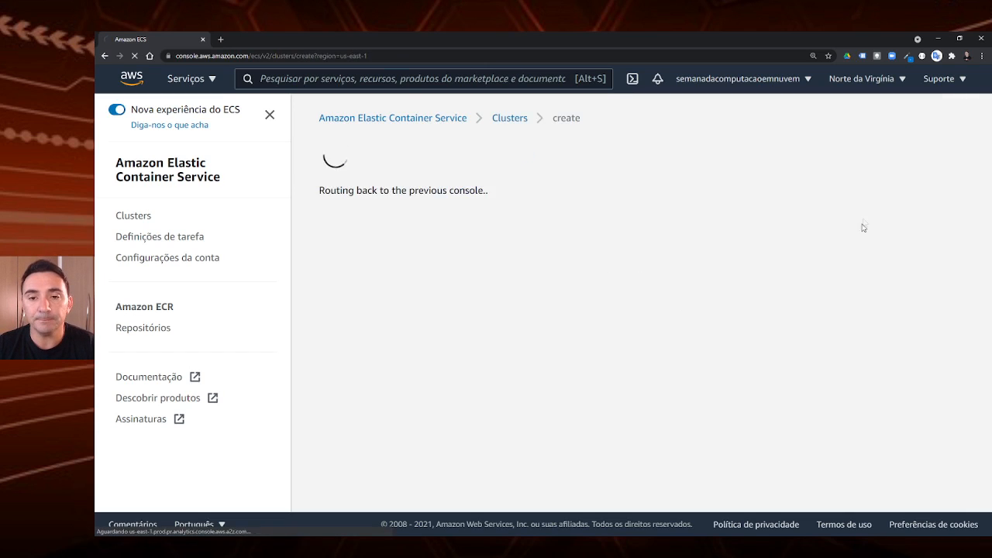
{"action": "scroll", "coordinate": [542, 268], "scroll_direction": "down", "scroll_amount": 2}
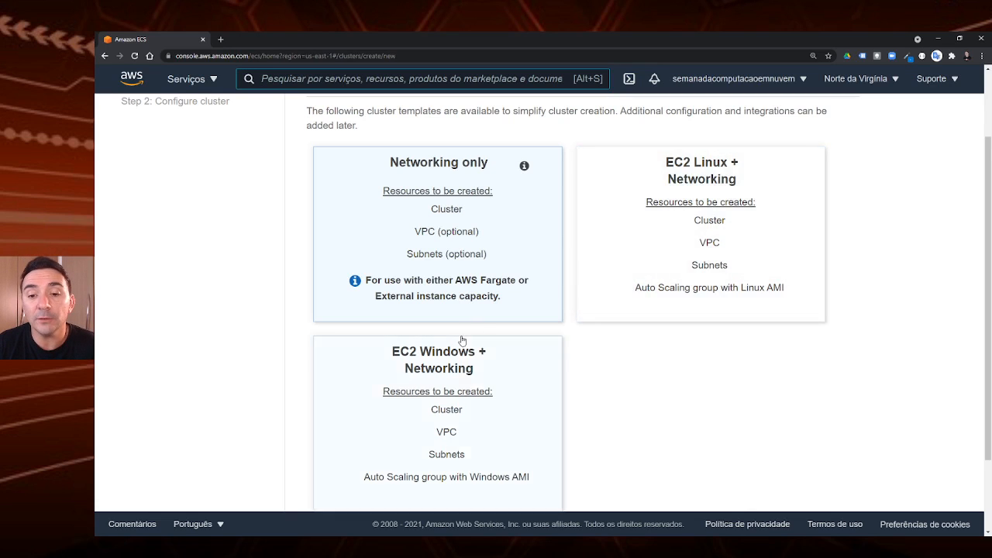
{"action": "scroll", "coordinate": [466, 338], "scroll_direction": "down", "scroll_amount": 1}
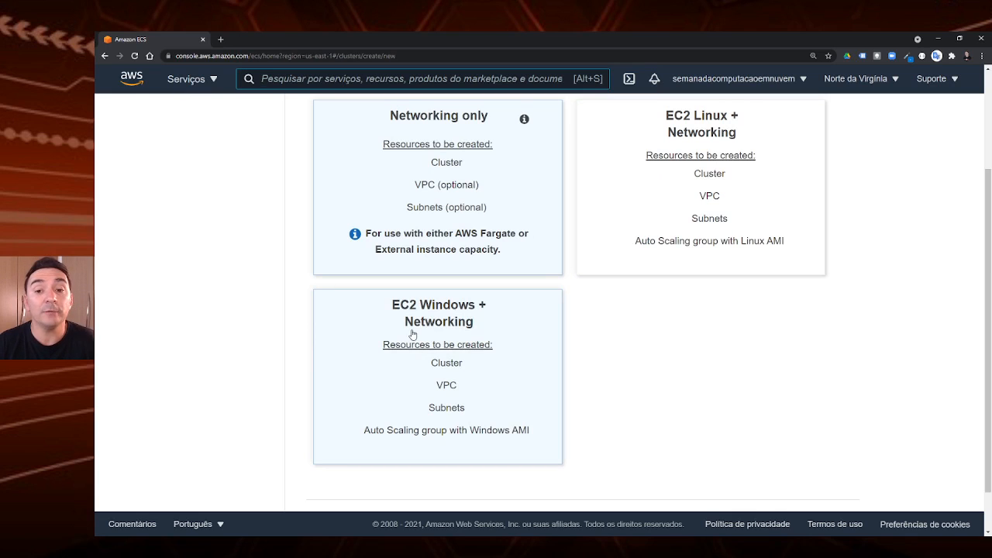
{"action": "scroll", "coordinate": [621, 331], "scroll_direction": "up", "scroll_amount": 2}
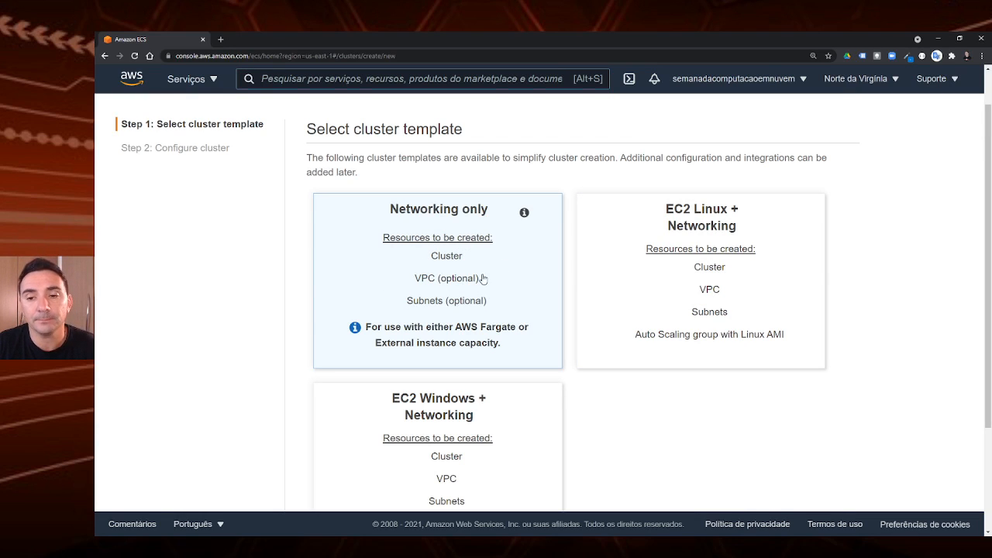
{"action": "scroll", "coordinate": [483, 281], "scroll_direction": "down", "scroll_amount": 2}
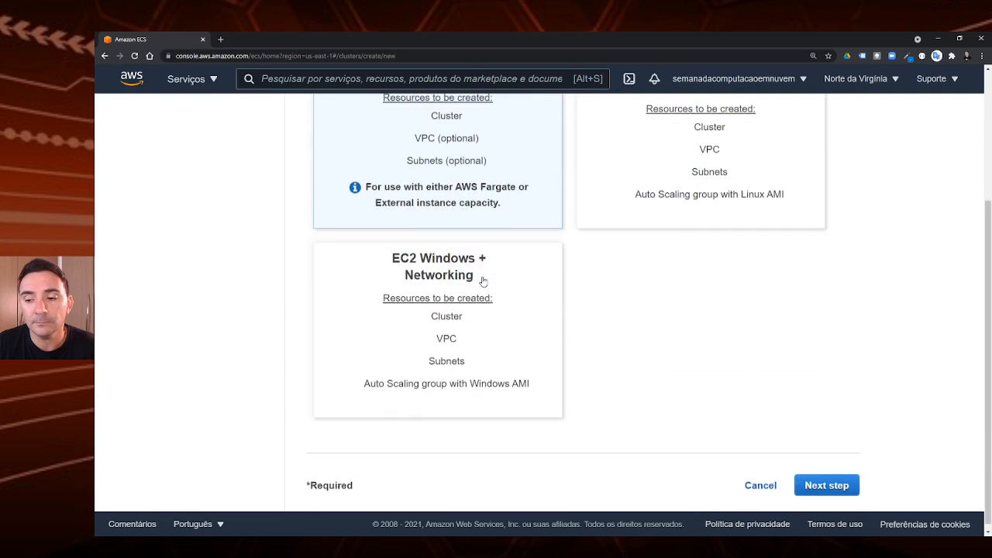
{"action": "left_click", "coordinate": [832, 484]}
- Name the new cluster app01
{"action": "scroll", "coordinate": [574, 364], "scroll_direction": "up", "scroll_amount": 2}
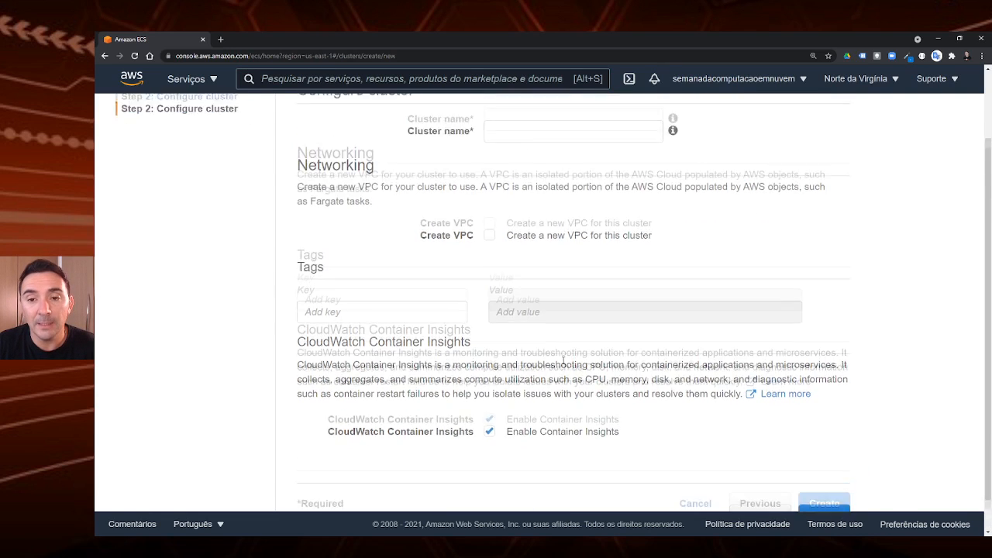
{"action": "left_click", "coordinate": [531, 224]}
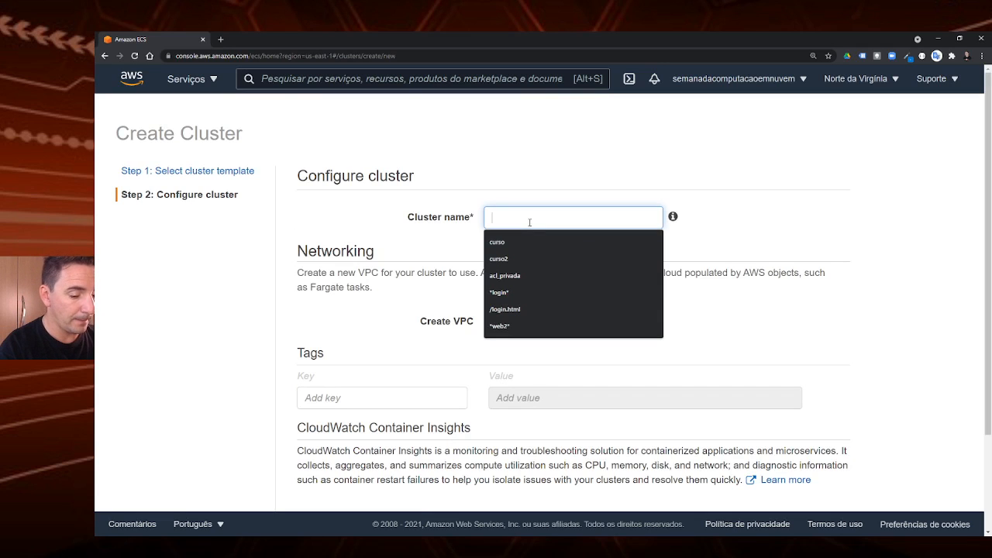
{"action": "type", "text": "app01"}
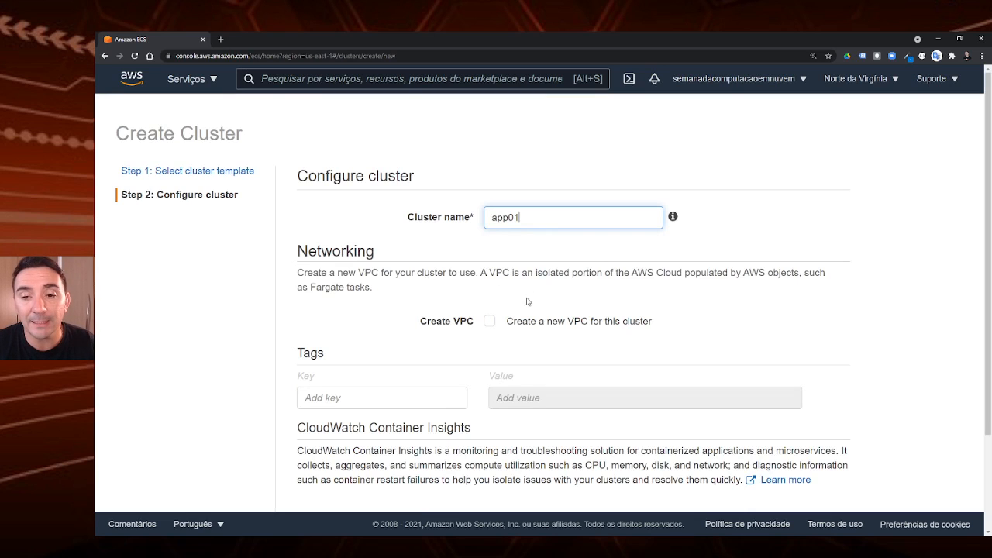
- Add a tag with key Name and value app01, and create the cluster
{"action": "scroll", "coordinate": [528, 286], "scroll_direction": "down", "scroll_amount": 1}
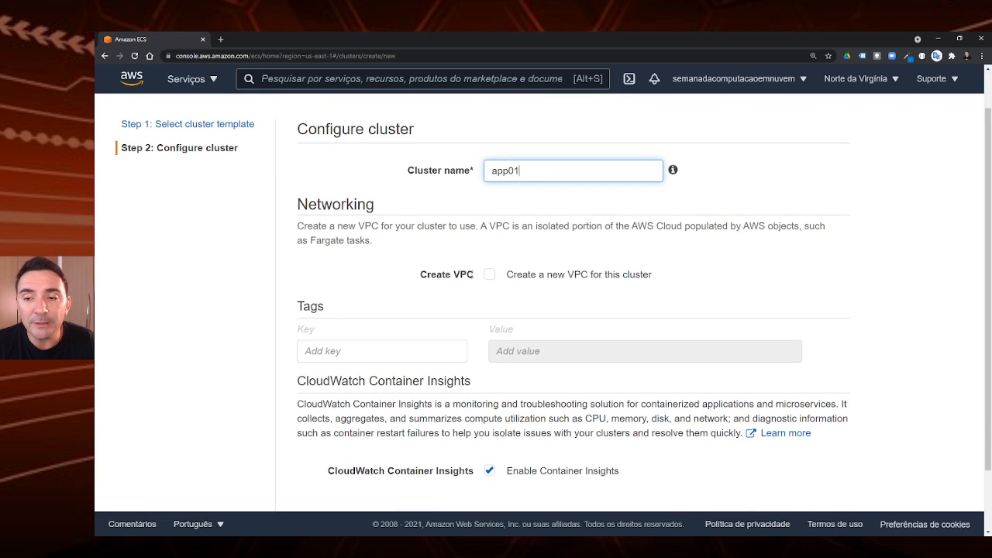
{"action": "scroll", "coordinate": [319, 310], "scroll_direction": "down", "scroll_amount": 1}
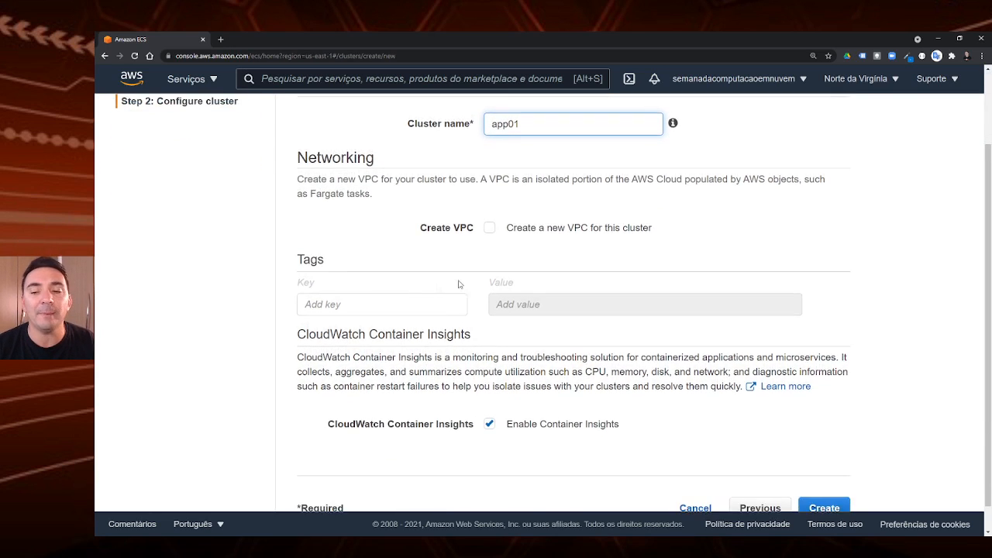
{"action": "left_click", "coordinate": [320, 306]}
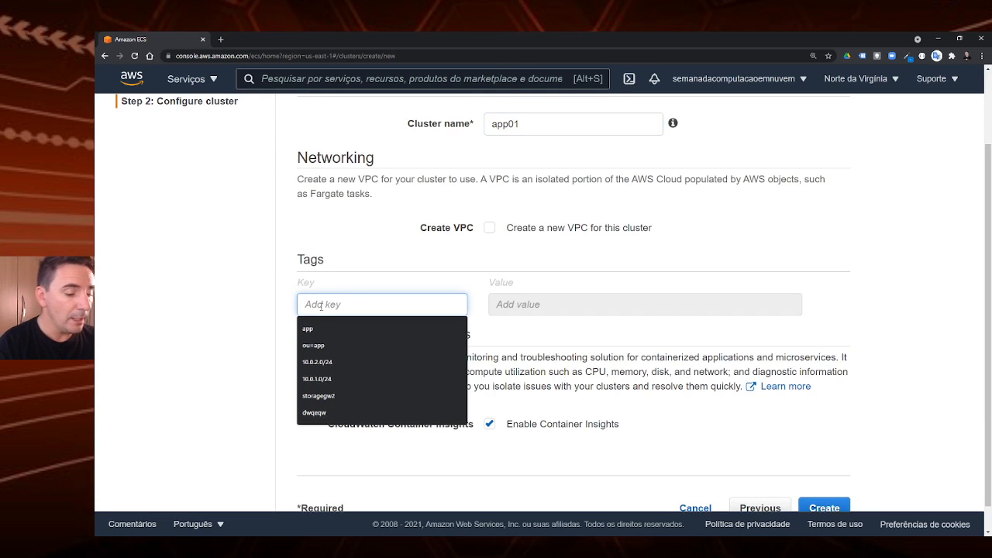
{"action": "type", "text": "Name"}
{"action": "key", "text": "Tab"}
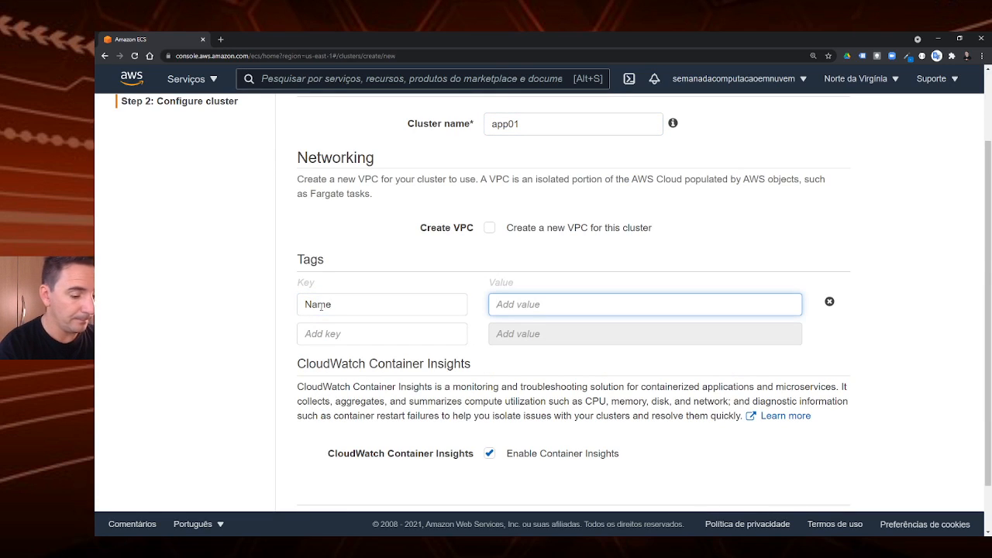
{"action": "type", "text": "app01"}
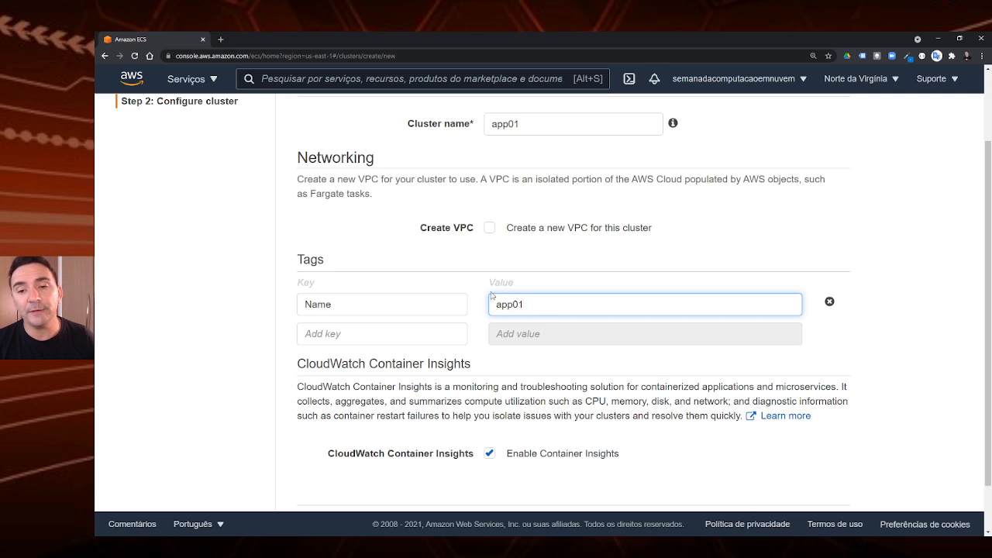
{"action": "scroll", "coordinate": [481, 311], "scroll_direction": "down", "scroll_amount": 2}
{"action": "left_click", "coordinate": [843, 480]}
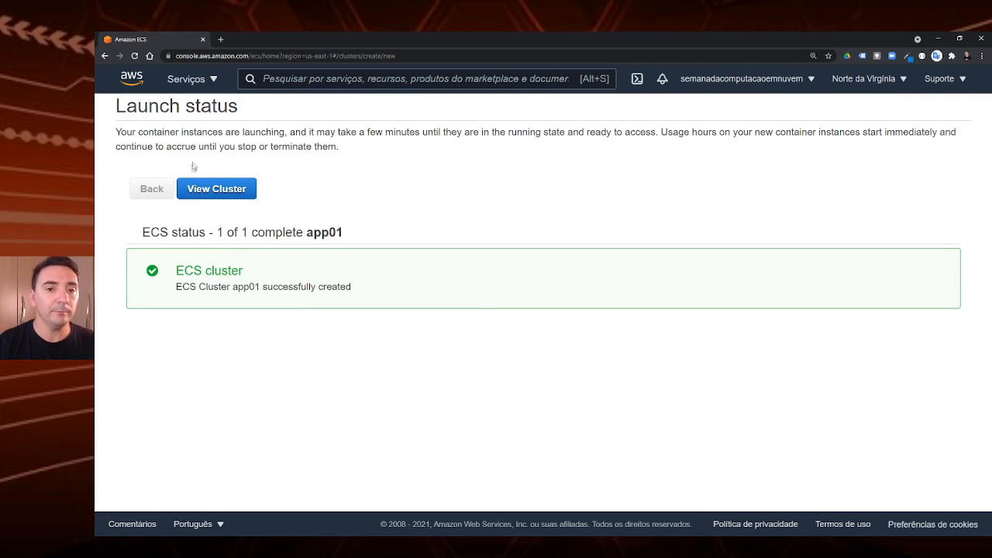
- View the new cluster's page and return to the list of all clusters, dismissing the ECS Anywhere notice
{"action": "left_click", "coordinate": [220, 189]}
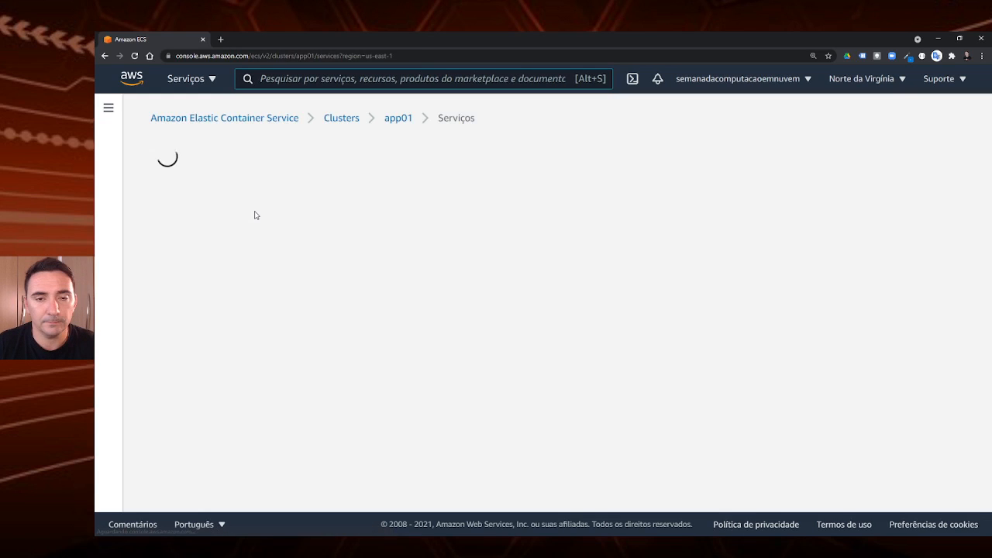
{"action": "scroll", "coordinate": [397, 335], "scroll_direction": "down", "scroll_amount": 3}
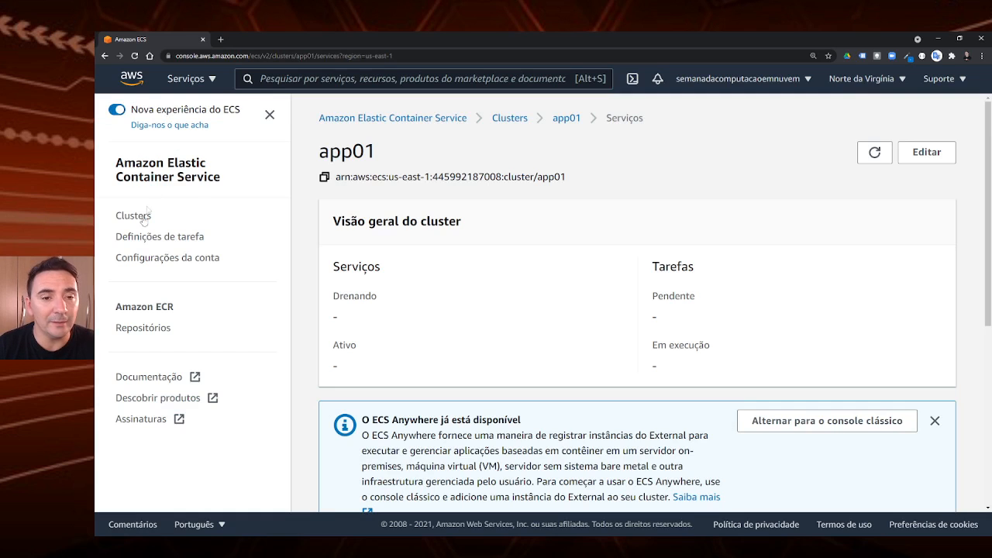
{"action": "left_click", "coordinate": [135, 218]}
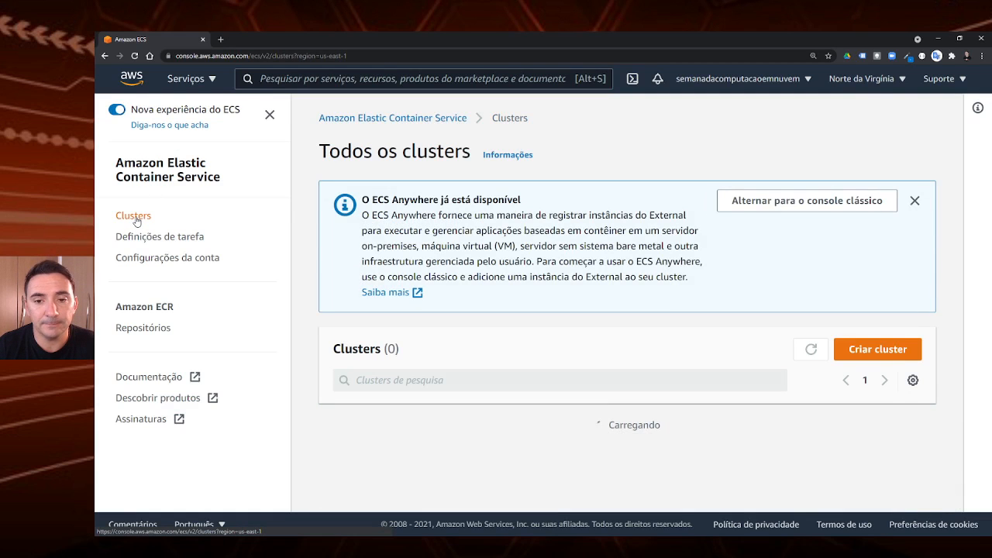
{"action": "scroll", "coordinate": [540, 312], "scroll_direction": "down", "scroll_amount": 1}
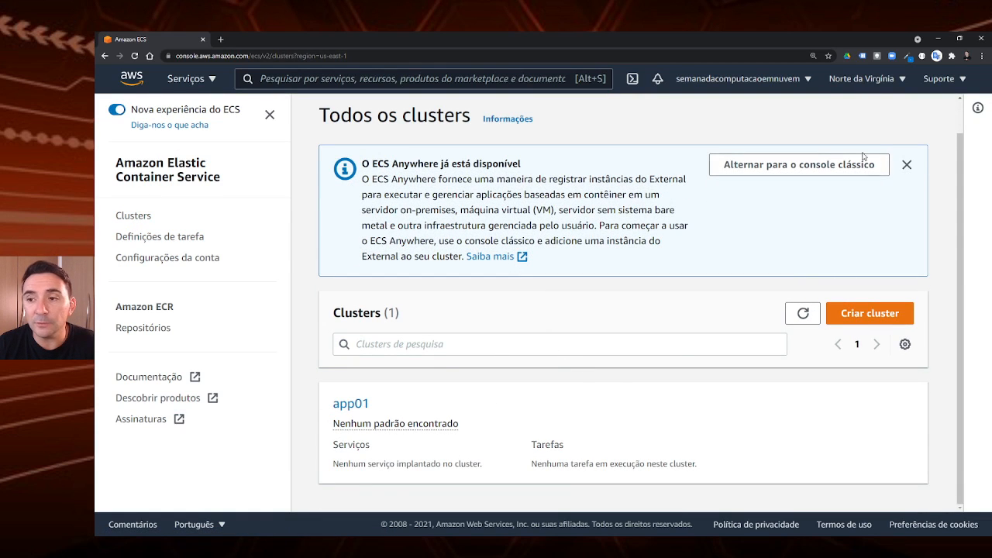
{"action": "left_click", "coordinate": [907, 164]}
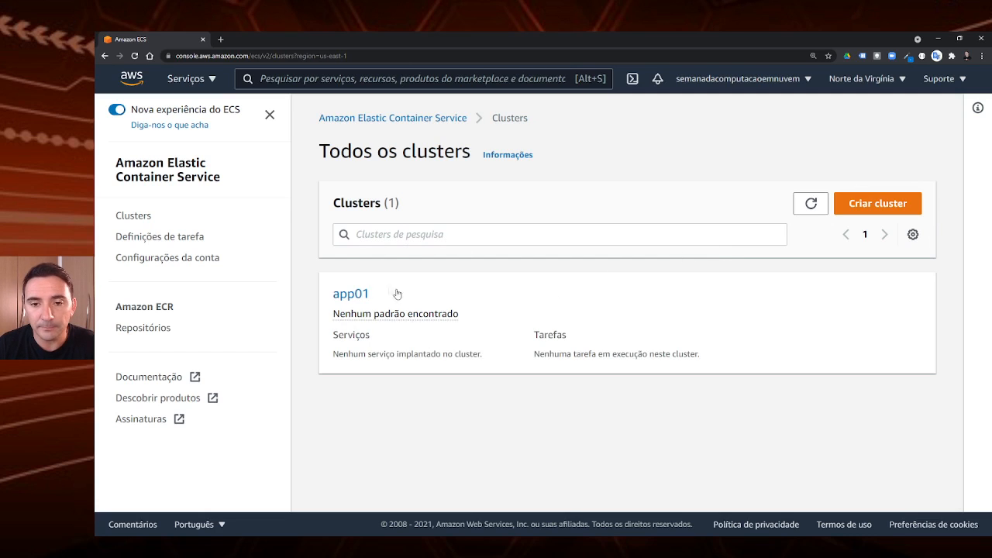
- Open the app01 cluster, dismiss the ECS Anywhere notice and examine its services and tasks
{"action": "left_click", "coordinate": [349, 295]}
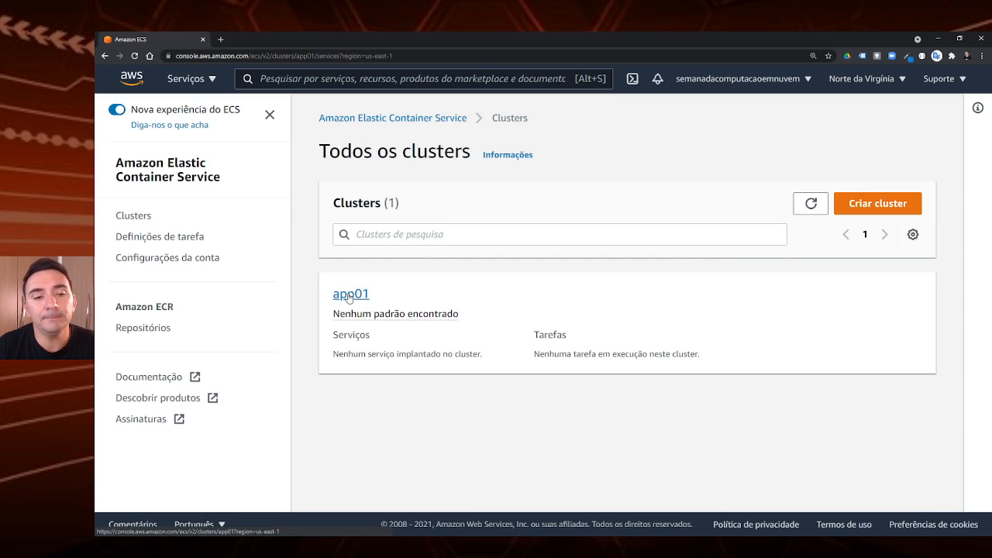
{"action": "scroll", "coordinate": [450, 301], "scroll_direction": "down", "scroll_amount": 1}
{"action": "scroll", "coordinate": [449, 301], "scroll_direction": "down", "scroll_amount": 1}
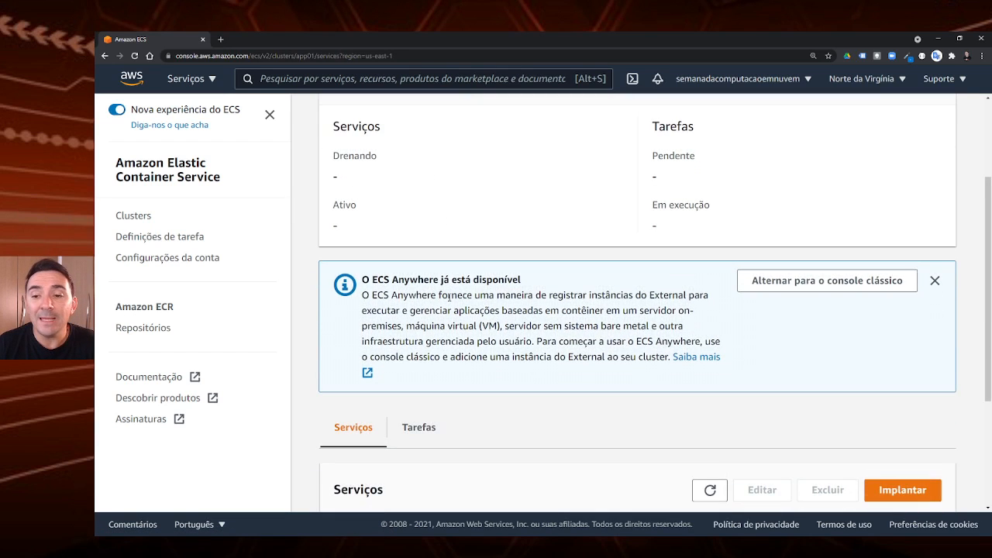
{"action": "scroll", "coordinate": [423, 310], "scroll_direction": "down", "scroll_amount": 1}
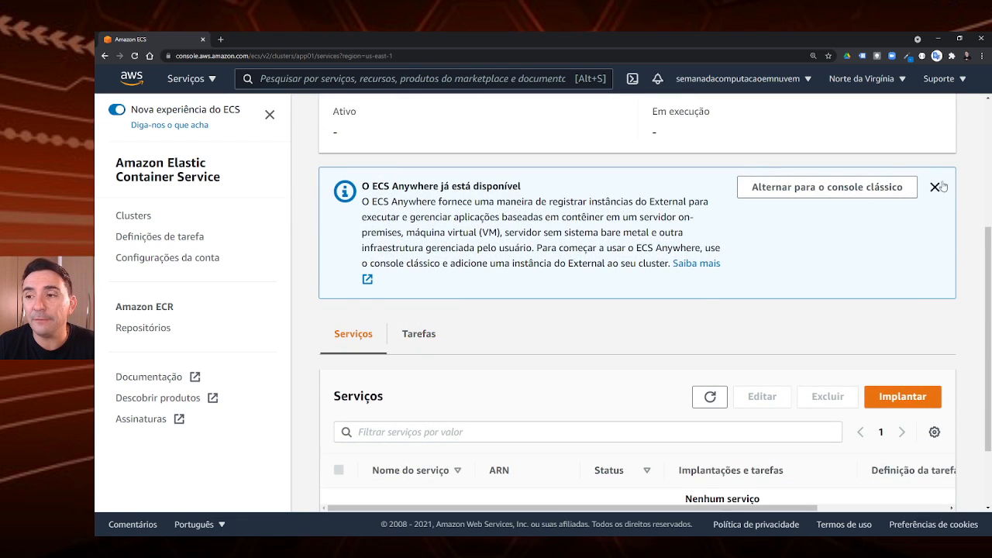
{"action": "left_click", "coordinate": [935, 187]}
{"action": "scroll", "coordinate": [470, 233], "scroll_direction": "up", "scroll_amount": 4}
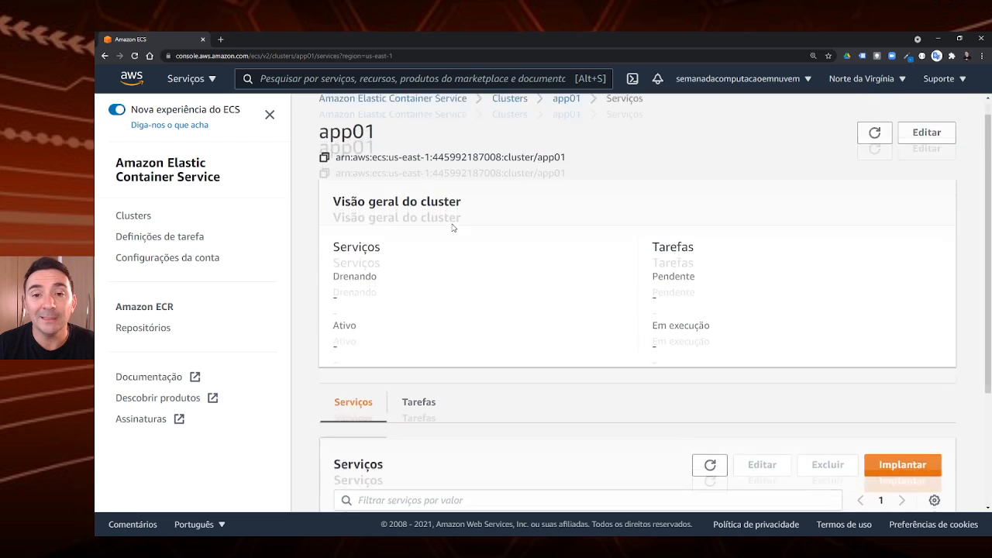
{"action": "scroll", "coordinate": [450, 272], "scroll_direction": "down", "scroll_amount": 3}
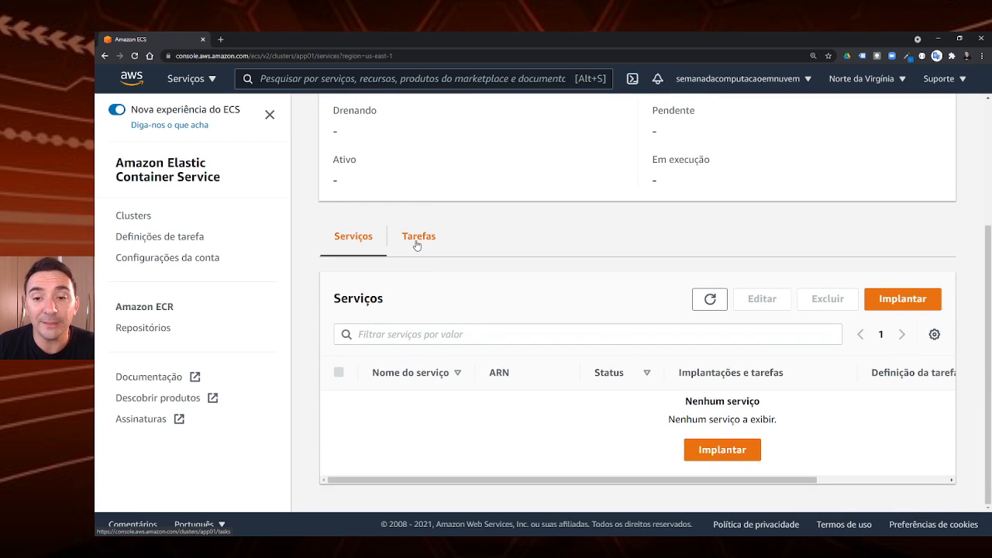
{"action": "left_click", "coordinate": [411, 240]}
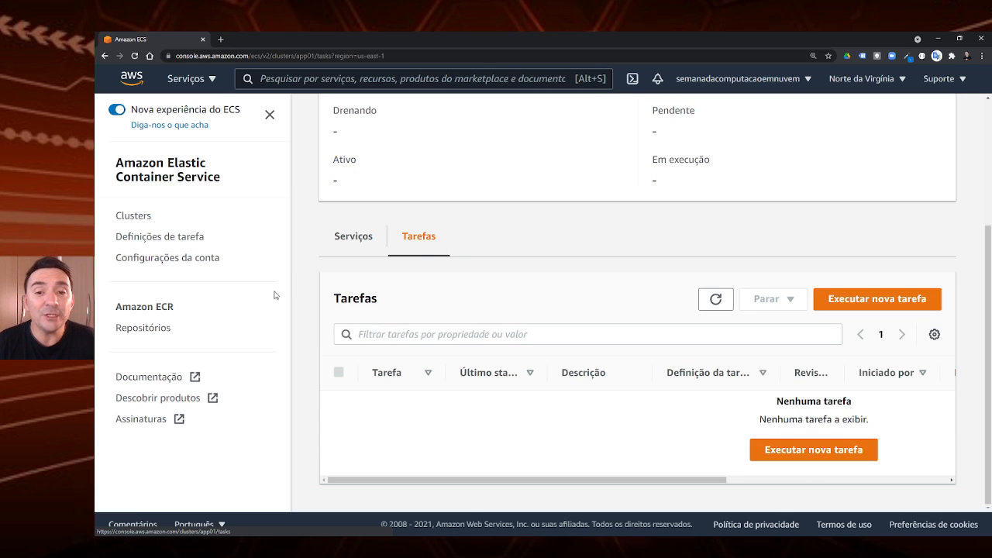
- Start a new task definition with the FARGATE launch type and proceed to configuring its task and container definitions
{"action": "left_click", "coordinate": [168, 240]}
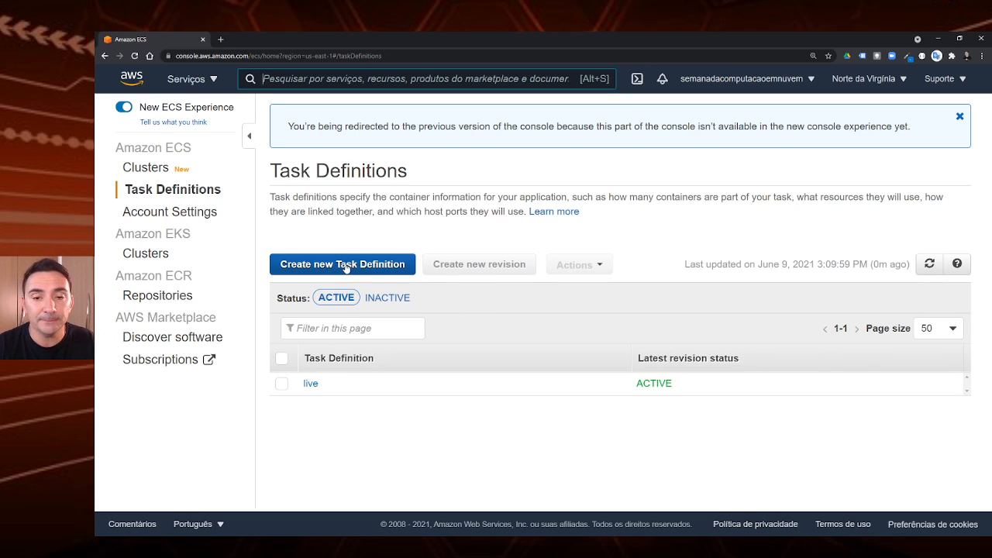
{"action": "left_click", "coordinate": [349, 266]}
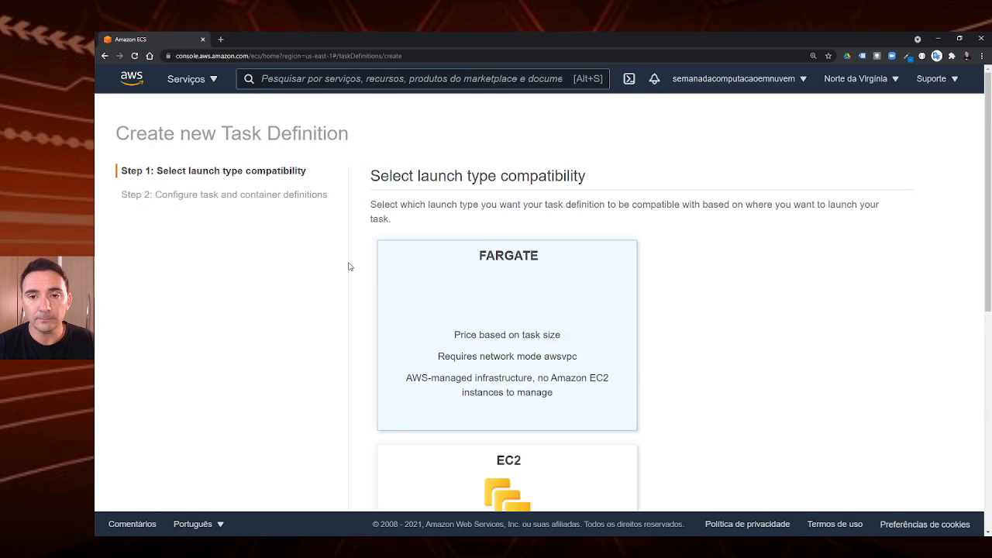
{"action": "scroll", "coordinate": [480, 263], "scroll_direction": "down", "scroll_amount": 2}
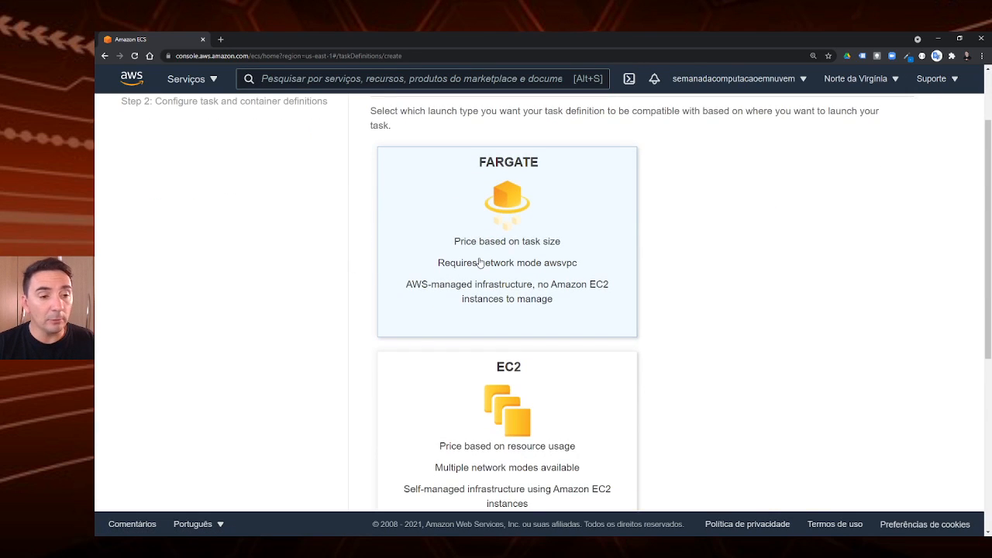
{"action": "key", "text": "ctrl+minus"}
{"action": "key", "text": "ctrl+minus"}
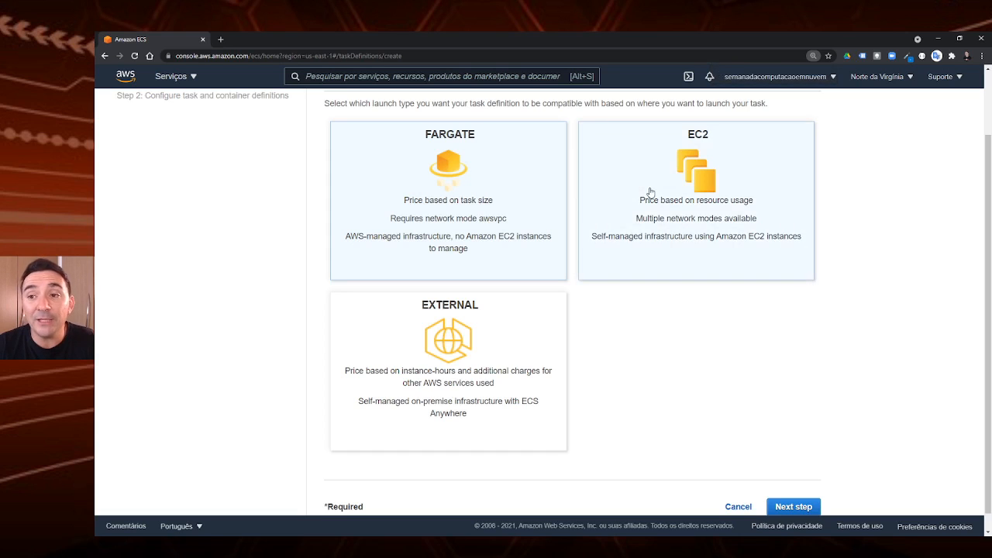
{"action": "scroll", "coordinate": [459, 355], "scroll_direction": "up", "scroll_amount": 1}
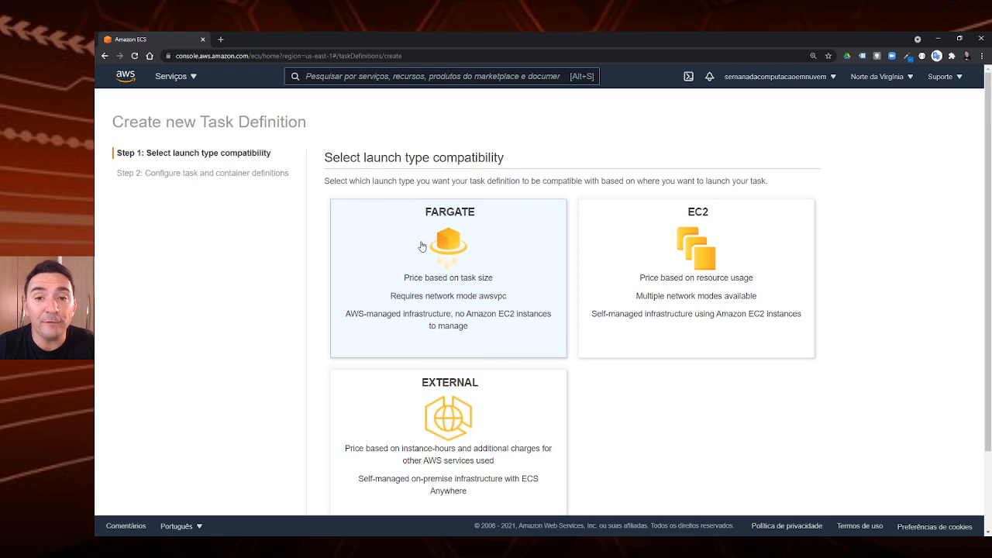
{"action": "scroll", "coordinate": [651, 399], "scroll_direction": "down", "scroll_amount": 1}
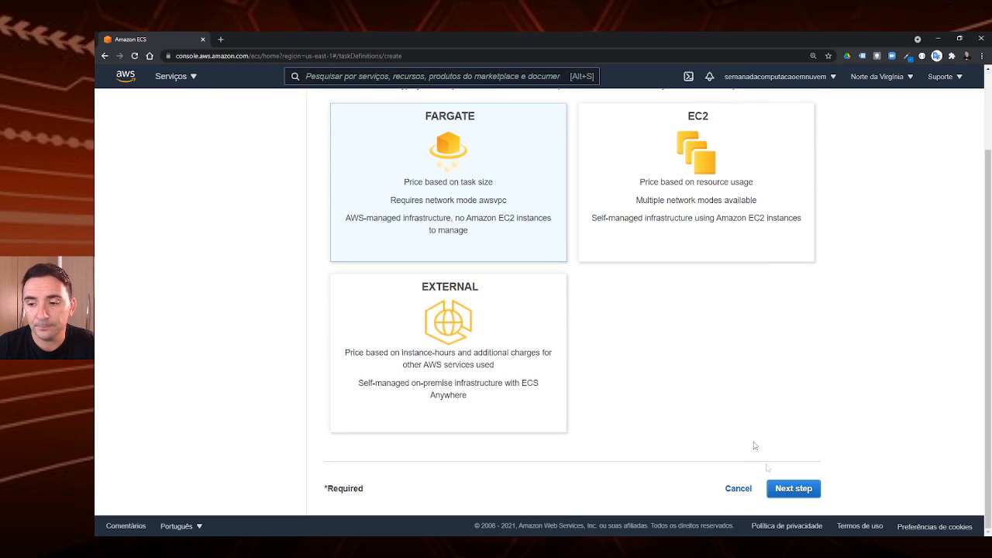
{"action": "left_click", "coordinate": [792, 489]}
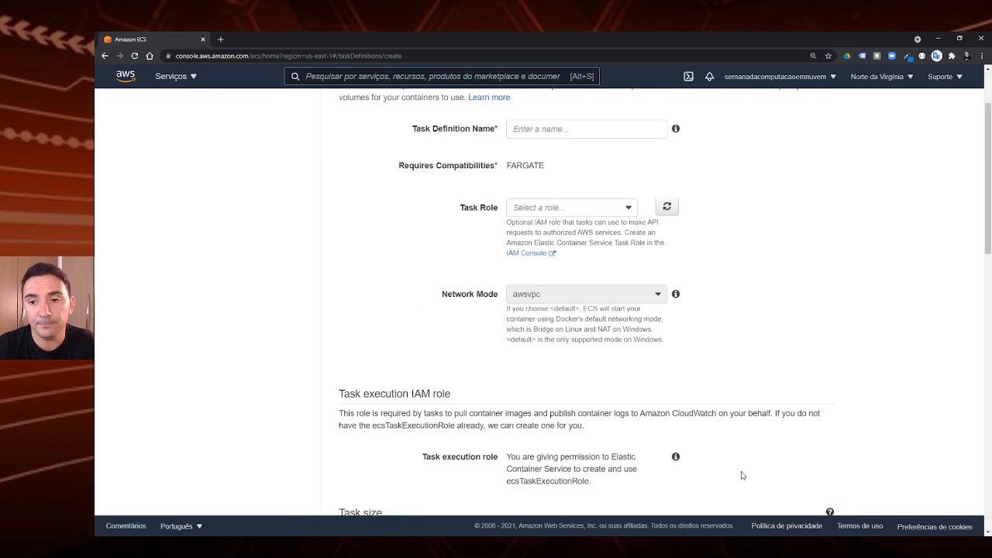
- Name the task definition app01 and set its task role to ecsTaskExecutionRole
{"action": "scroll", "coordinate": [698, 465], "scroll_direction": "up", "scroll_amount": 1}
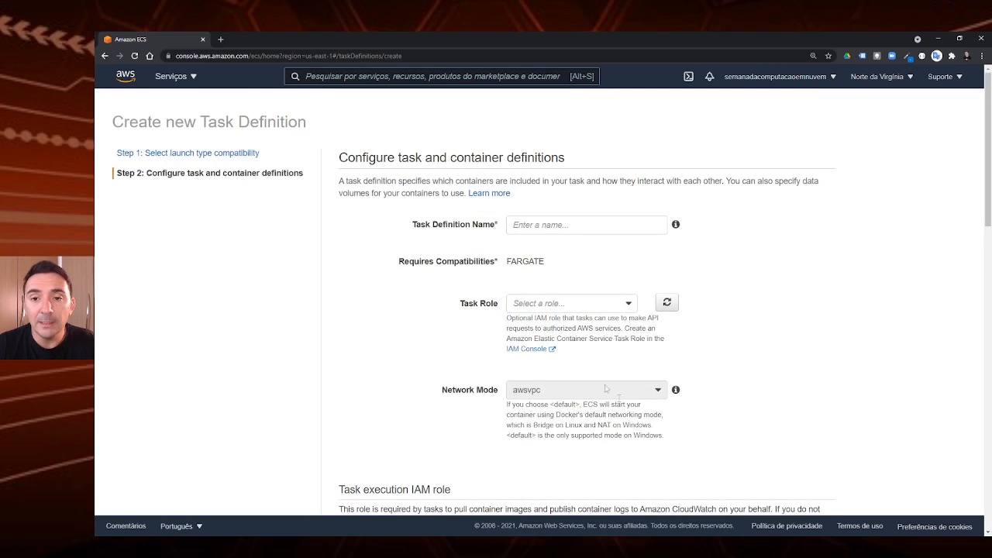
{"action": "left_click", "coordinate": [522, 225]}
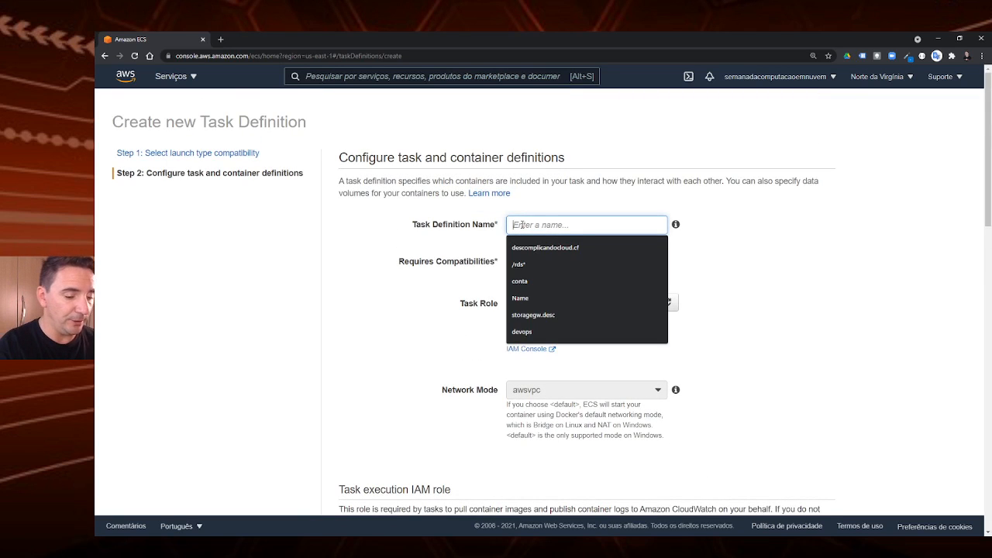
{"action": "type", "text": "app01"}
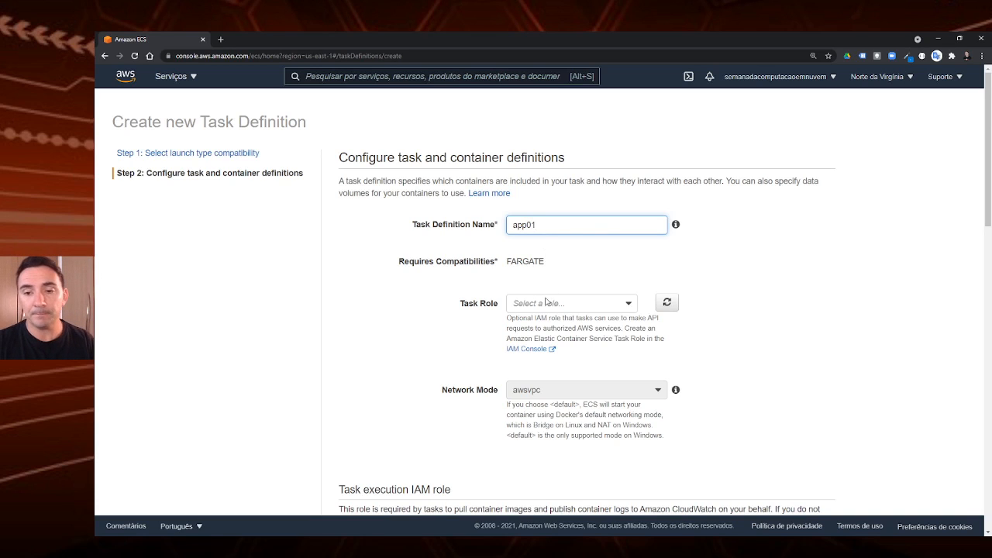
{"action": "left_click", "coordinate": [594, 305]}
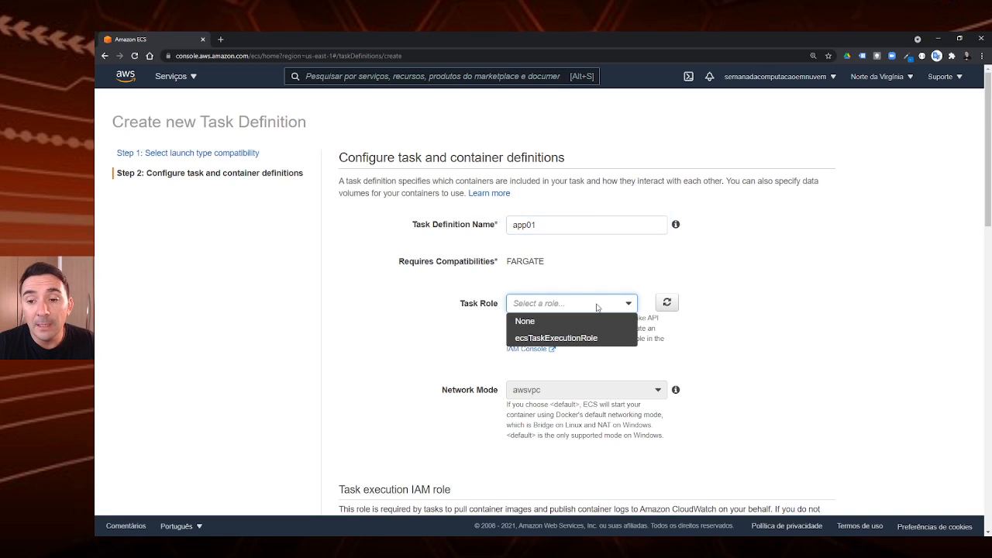
{"action": "left_click", "coordinate": [537, 338]}
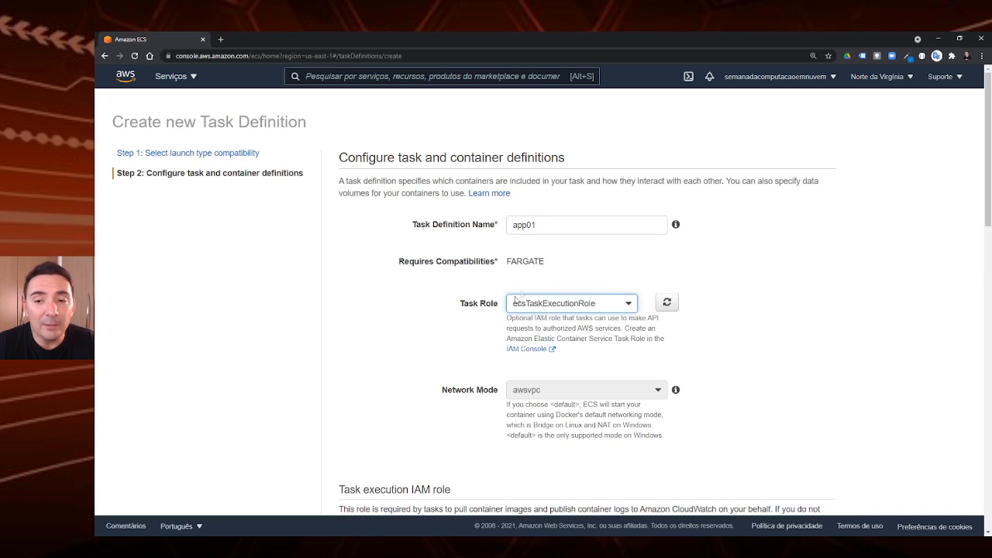
- Set the task size to 0.5GB of memory and 0.25 vCPU
{"action": "scroll", "coordinate": [488, 356], "scroll_direction": "down", "scroll_amount": 1}
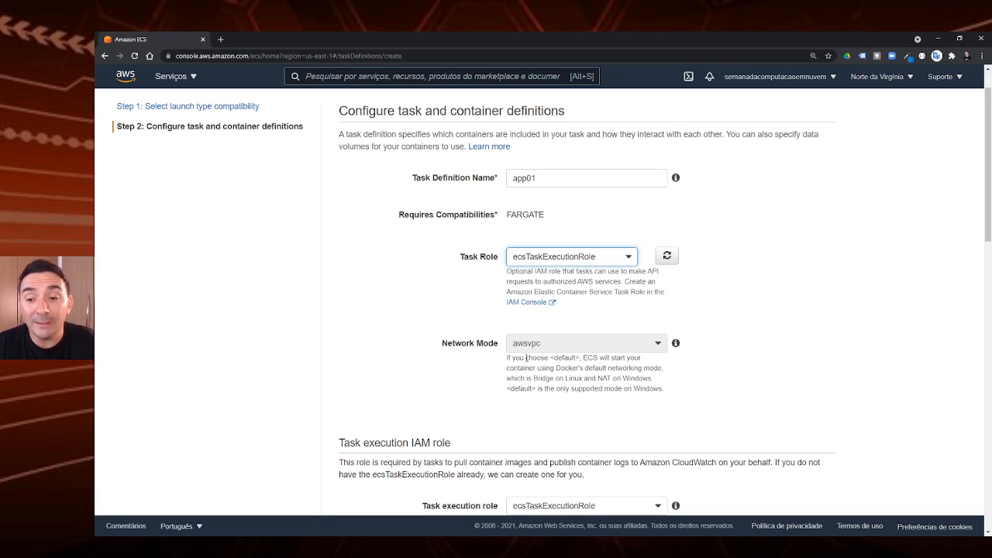
{"action": "scroll", "coordinate": [523, 350], "scroll_direction": "down", "scroll_amount": 3}
{"action": "scroll", "coordinate": [523, 349], "scroll_direction": "down", "scroll_amount": 4}
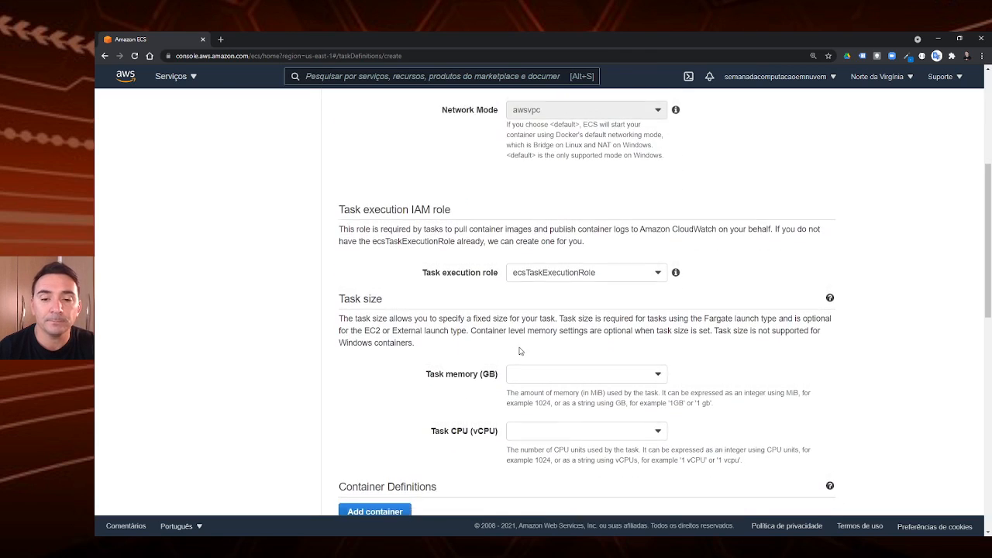
{"action": "scroll", "coordinate": [509, 339], "scroll_direction": "down", "scroll_amount": 1}
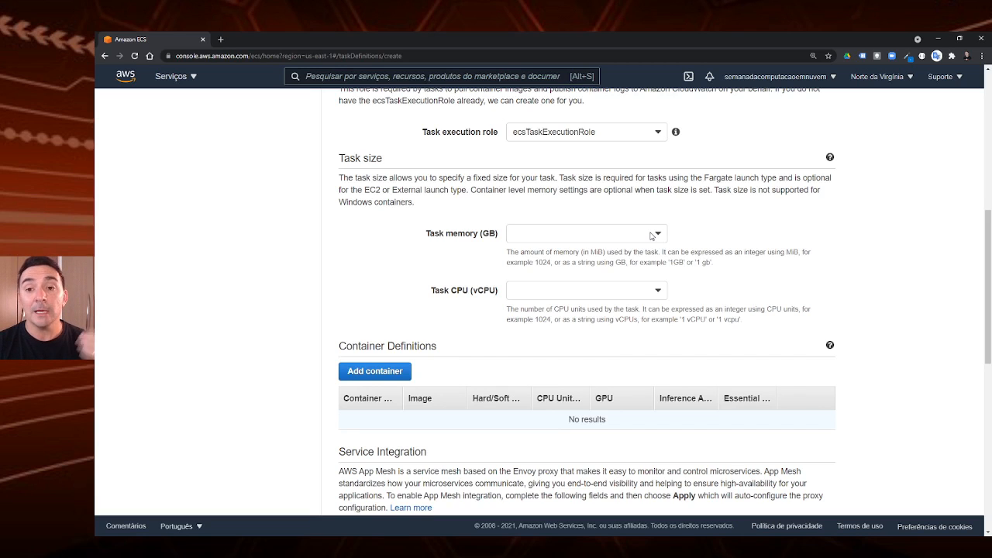
{"action": "left_click", "coordinate": [652, 236]}
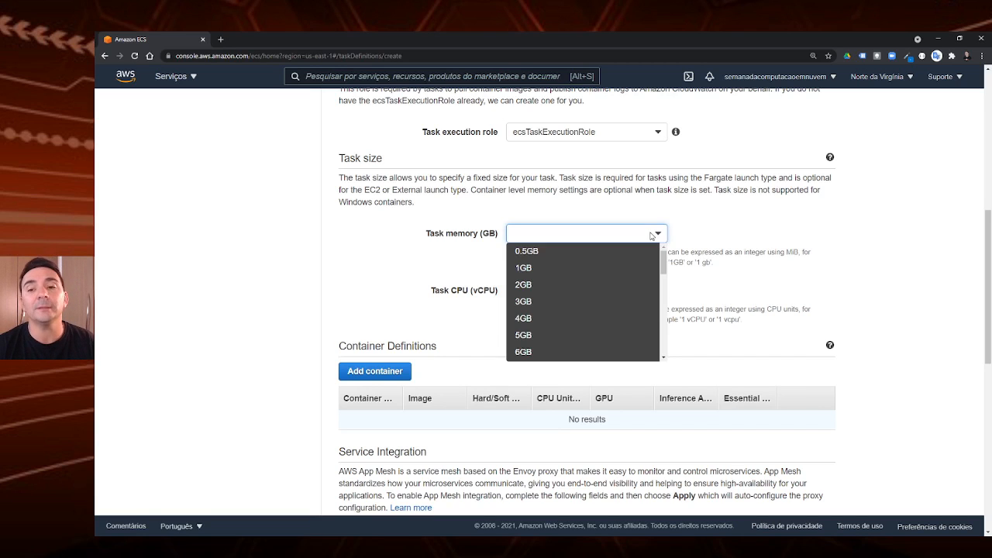
{"action": "left_click", "coordinate": [525, 252]}
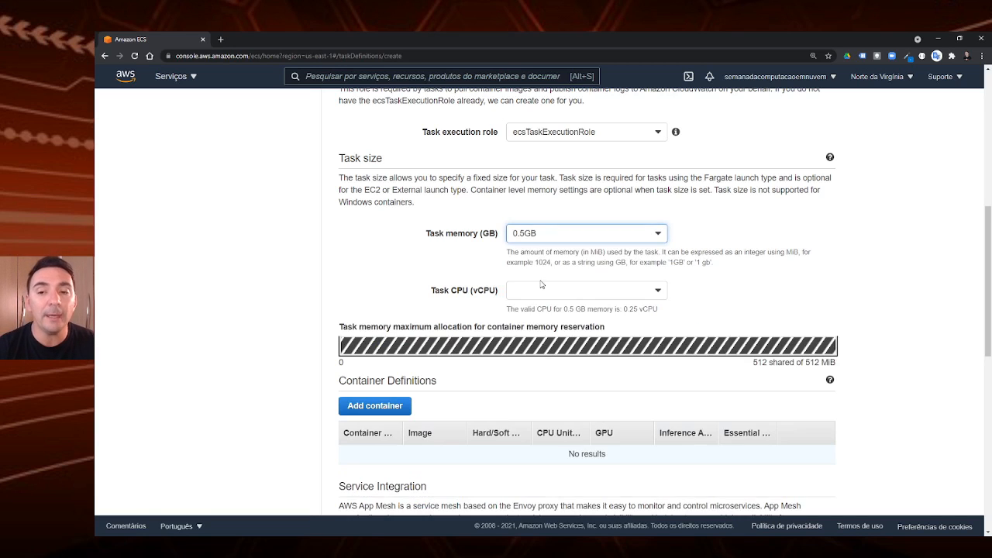
{"action": "left_click", "coordinate": [628, 292]}
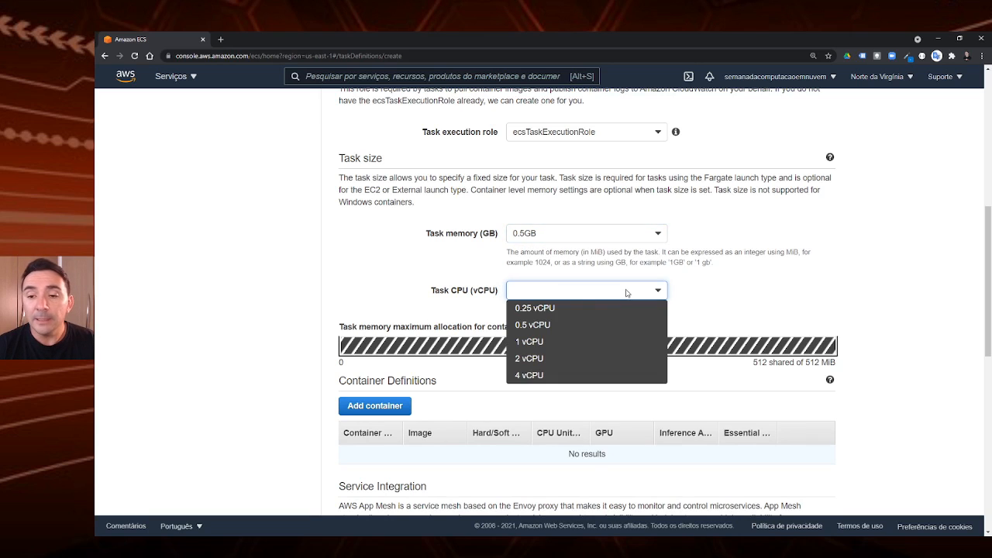
{"action": "left_click", "coordinate": [559, 310]}
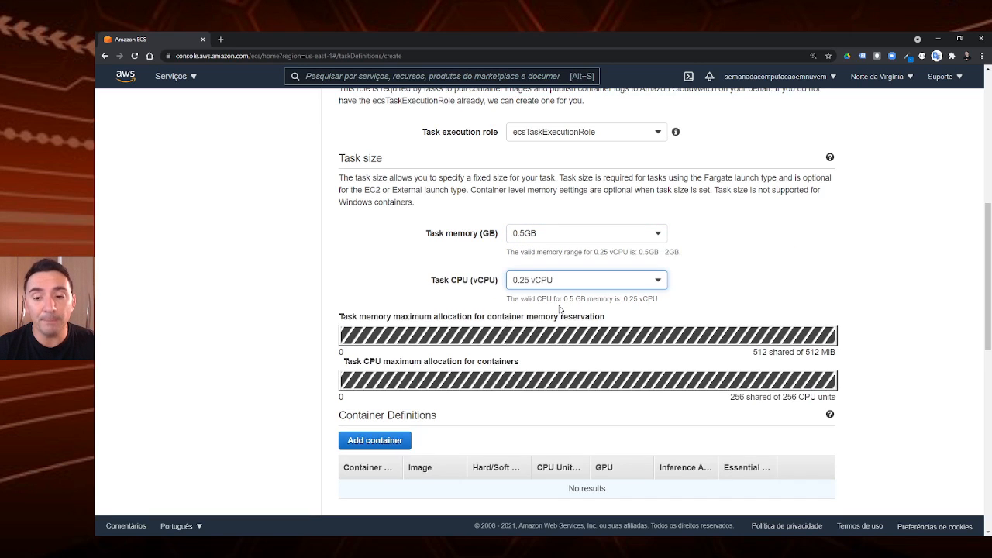
- Start adding a container named front that uses the image docker.io/httpd
{"action": "scroll", "coordinate": [559, 309], "scroll_direction": "down", "scroll_amount": 3}
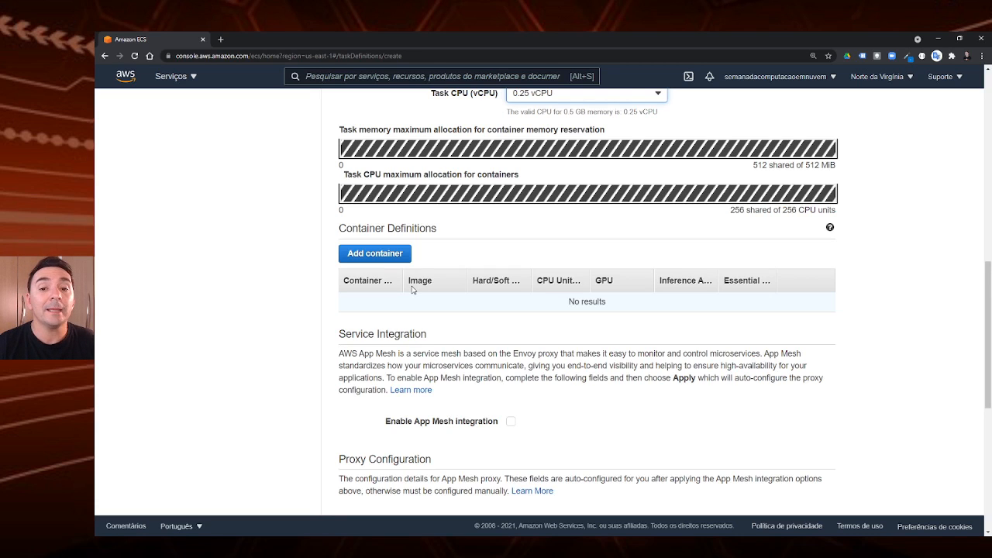
{"action": "left_click", "coordinate": [382, 259]}
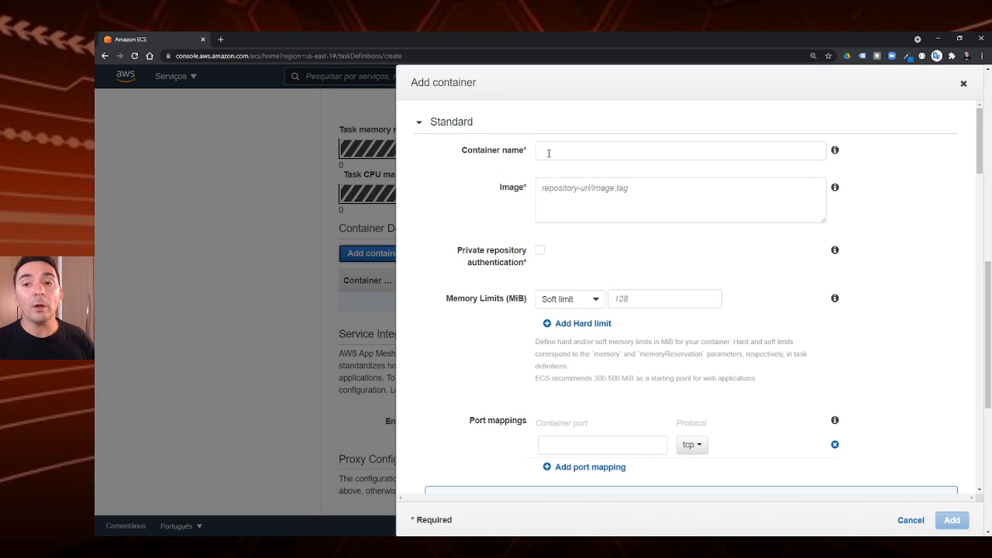
{"action": "left_click", "coordinate": [549, 154]}
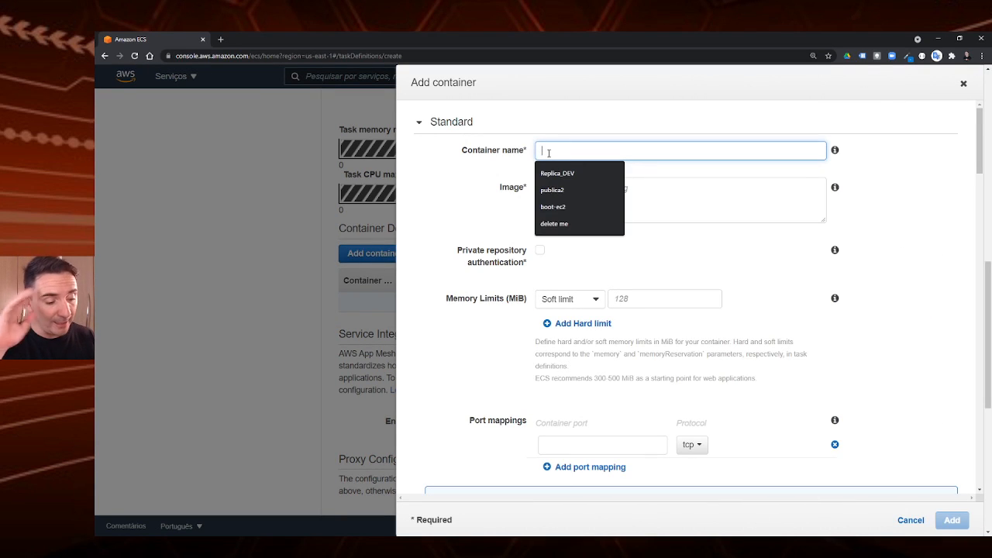
{"action": "type", "text": "ff"}
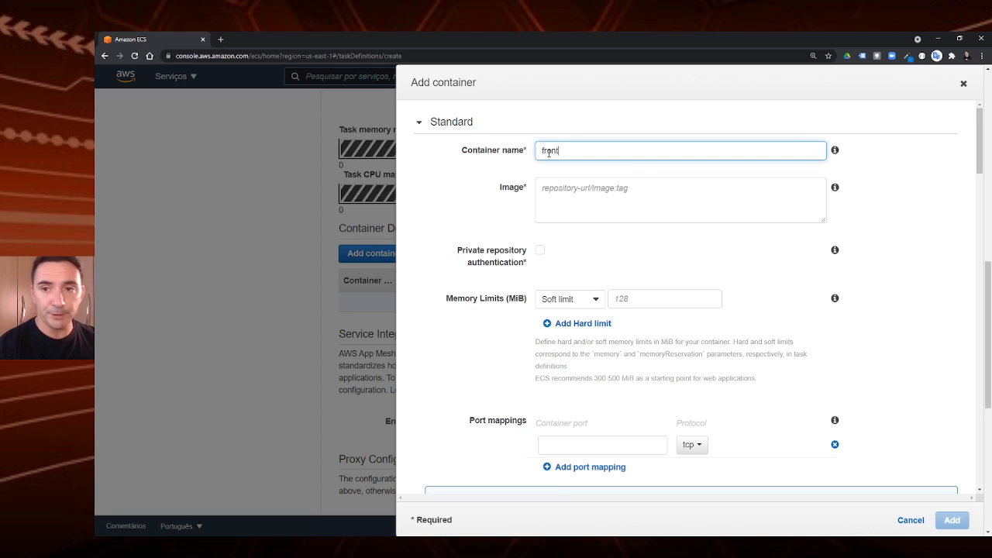
{"action": "left_click", "coordinate": [577, 201]}
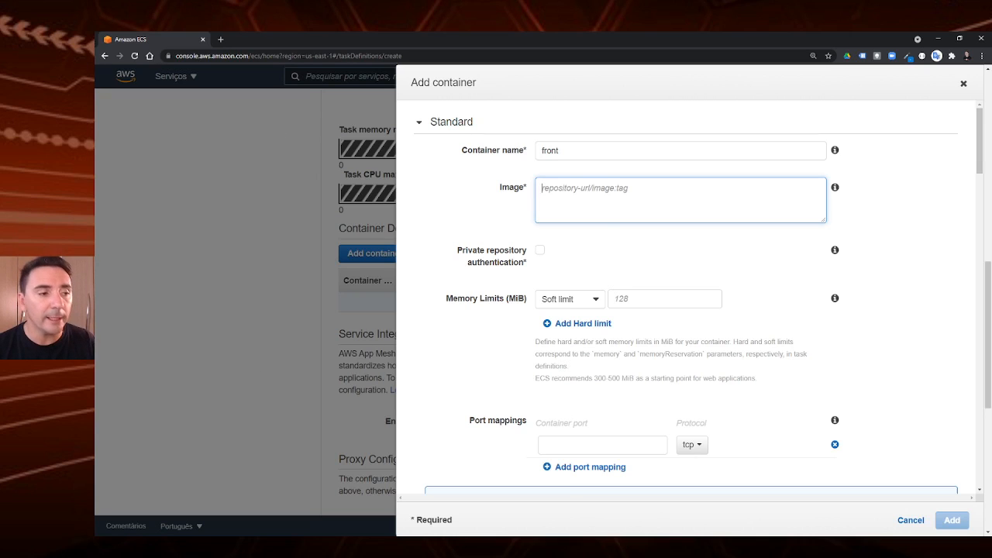
{"action": "left_click", "coordinate": [544, 197]}
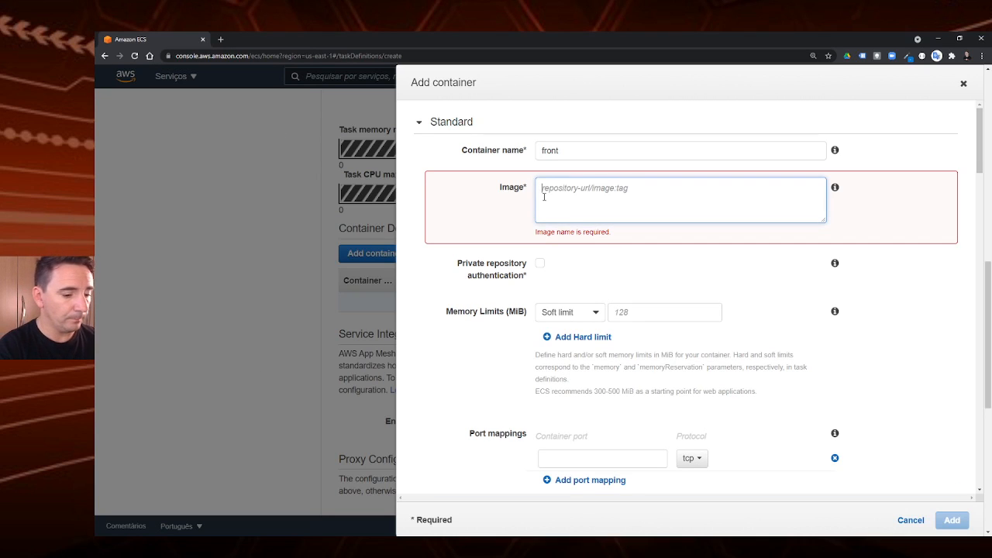
{"action": "type", "text": "docker.io/httpd"}
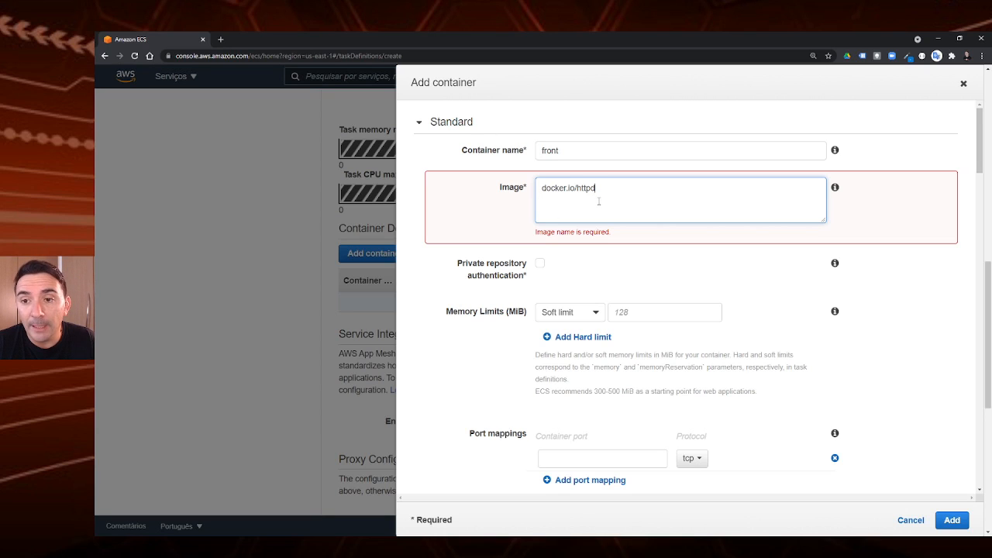
{"action": "key", "text": "Tab"}
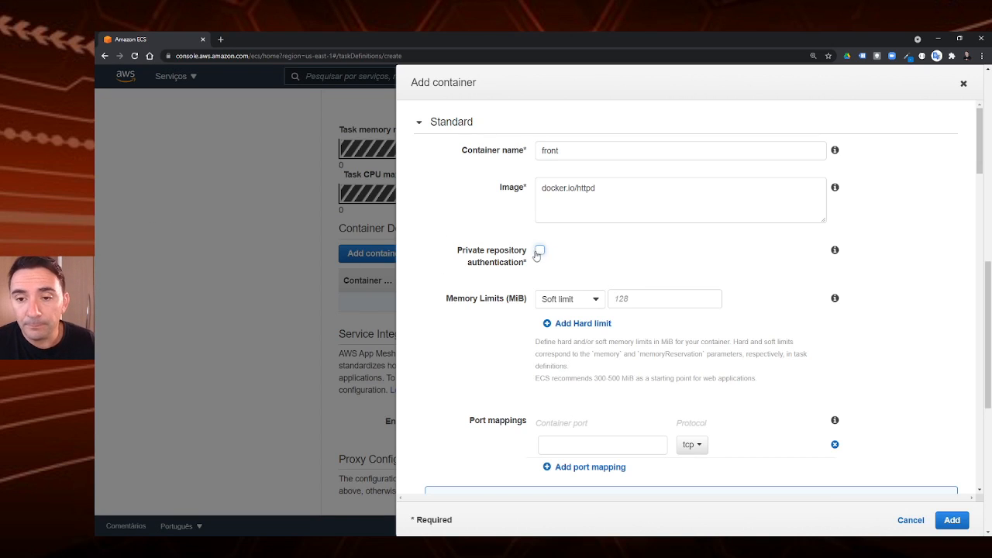
- Give the front container a soft memory limit of 128 MiB and map container port 80
{"action": "scroll", "coordinate": [536, 254], "scroll_direction": "down", "scroll_amount": 1}
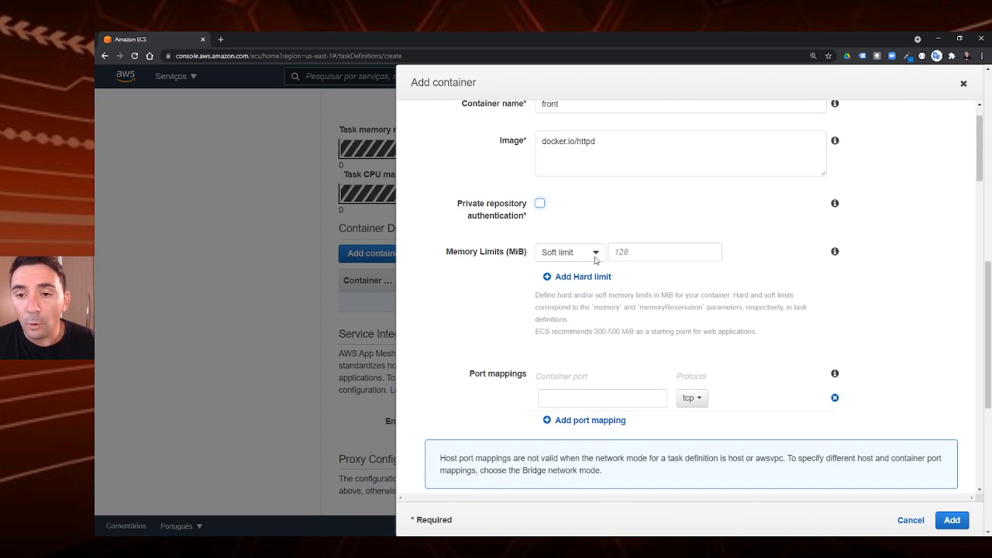
{"action": "left_click", "coordinate": [621, 252]}
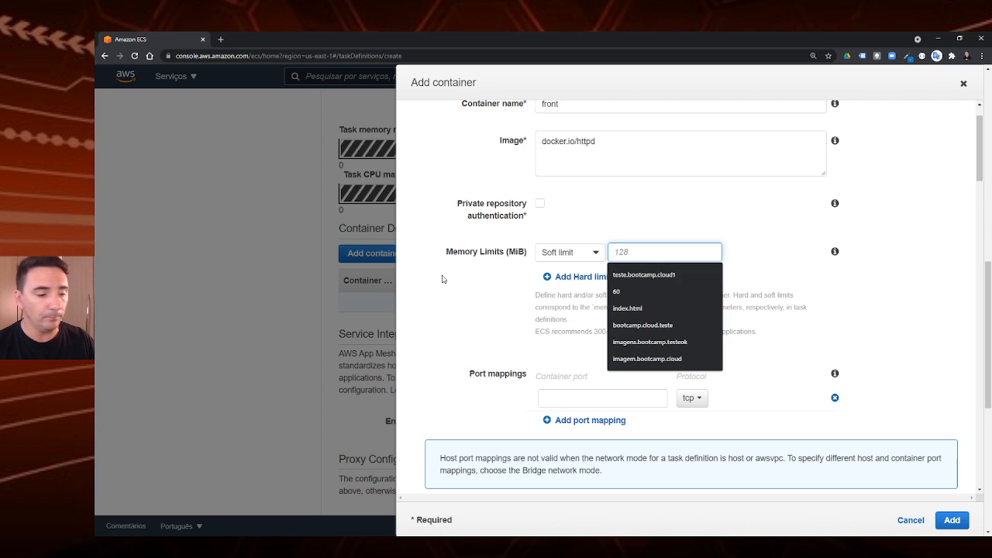
{"action": "type", "text": "128"}
{"action": "key", "text": "Tab"}
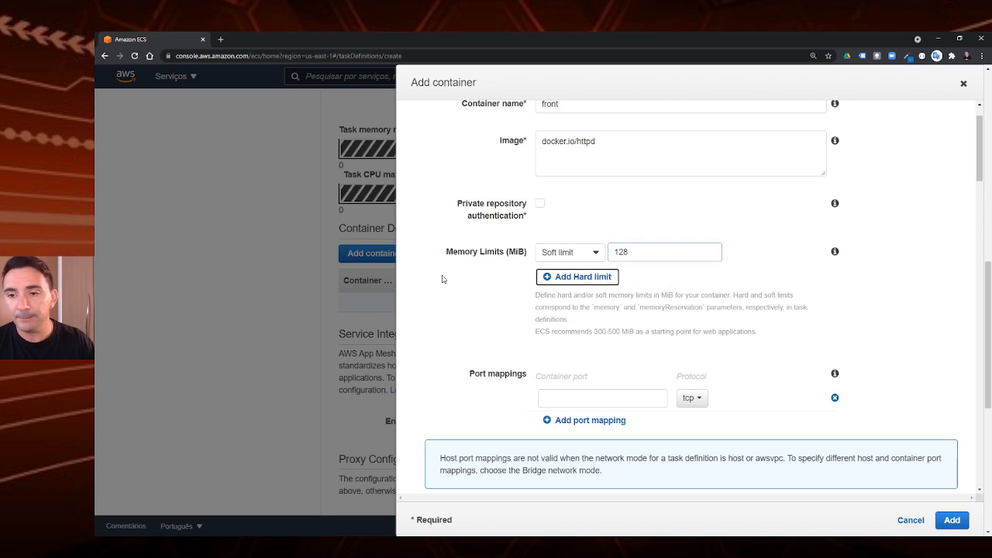
{"action": "scroll", "coordinate": [443, 279], "scroll_direction": "down", "scroll_amount": 2}
{"action": "left_click", "coordinate": [557, 304]}
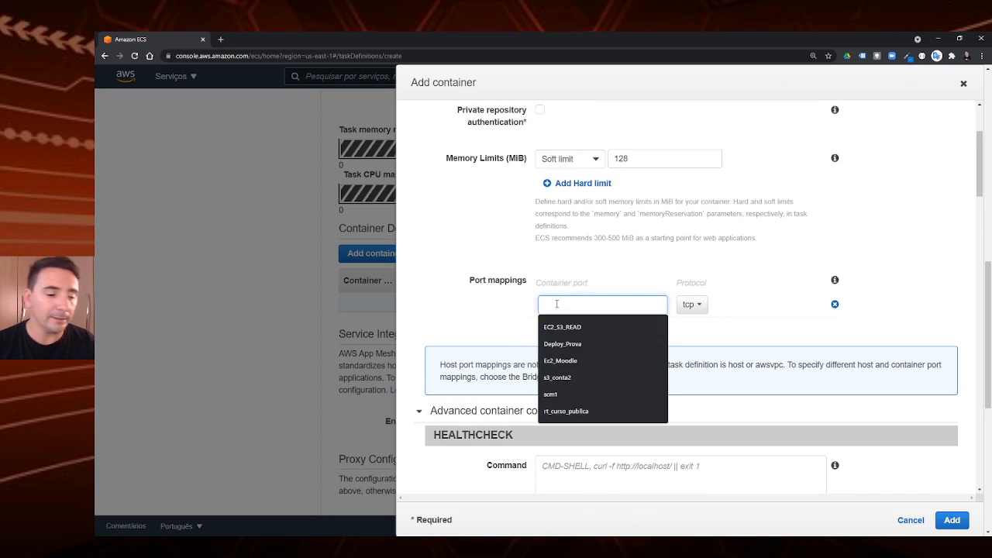
{"action": "type", "text": "80"}
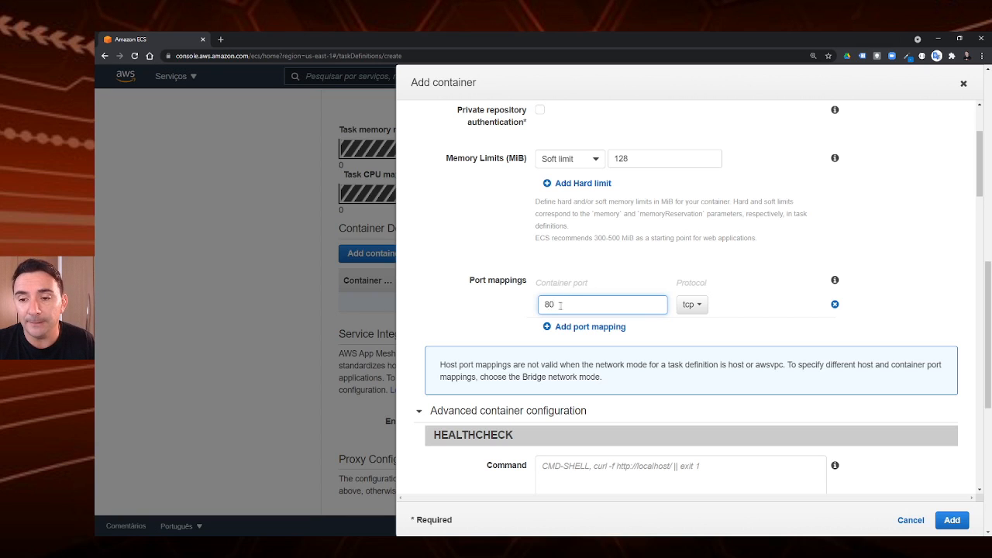
- Review the advanced container configuration without changing it and add the front container to the task definition
{"action": "scroll", "coordinate": [560, 306], "scroll_direction": "down", "scroll_amount": 3}
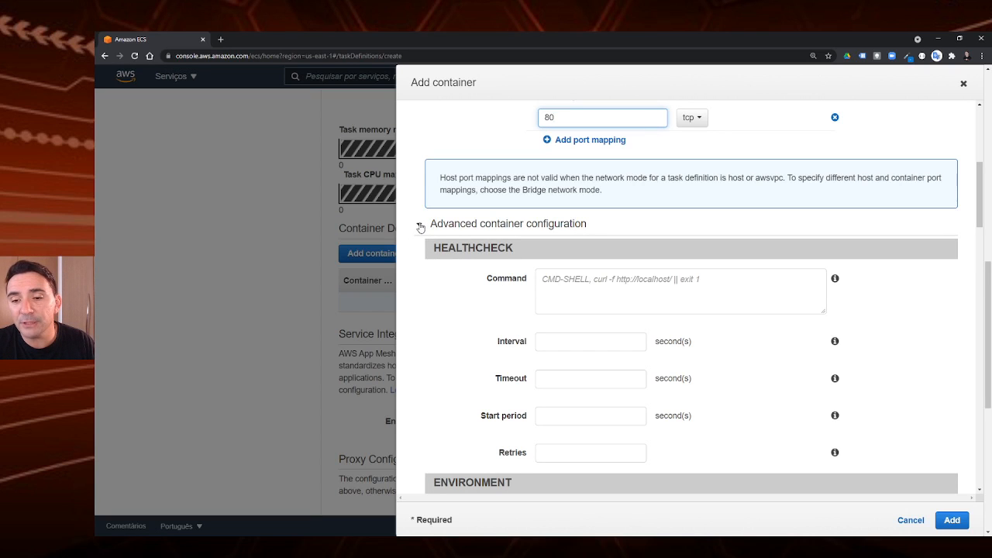
{"action": "scroll", "coordinate": [498, 318], "scroll_direction": "down", "scroll_amount": 5}
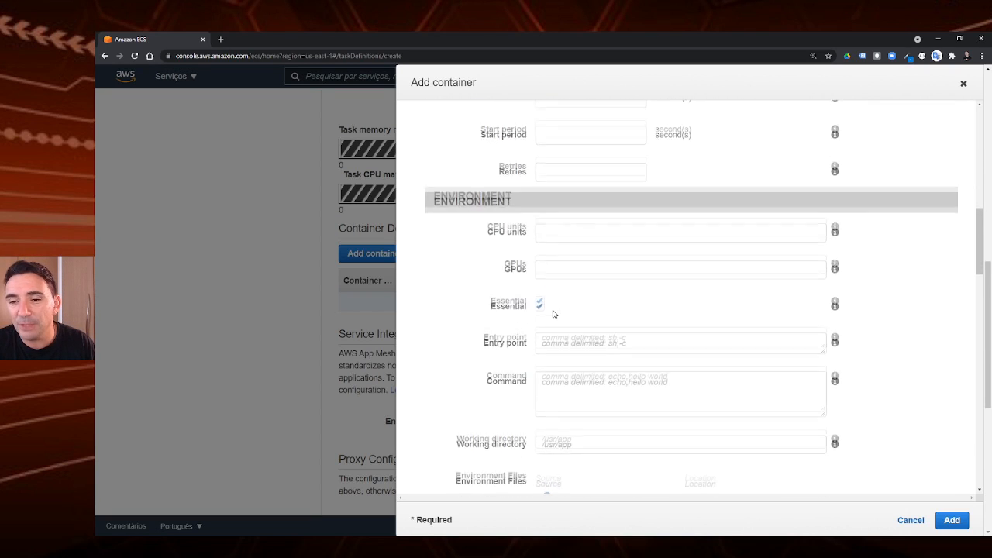
{"action": "scroll", "coordinate": [554, 325], "scroll_direction": "down", "scroll_amount": 5}
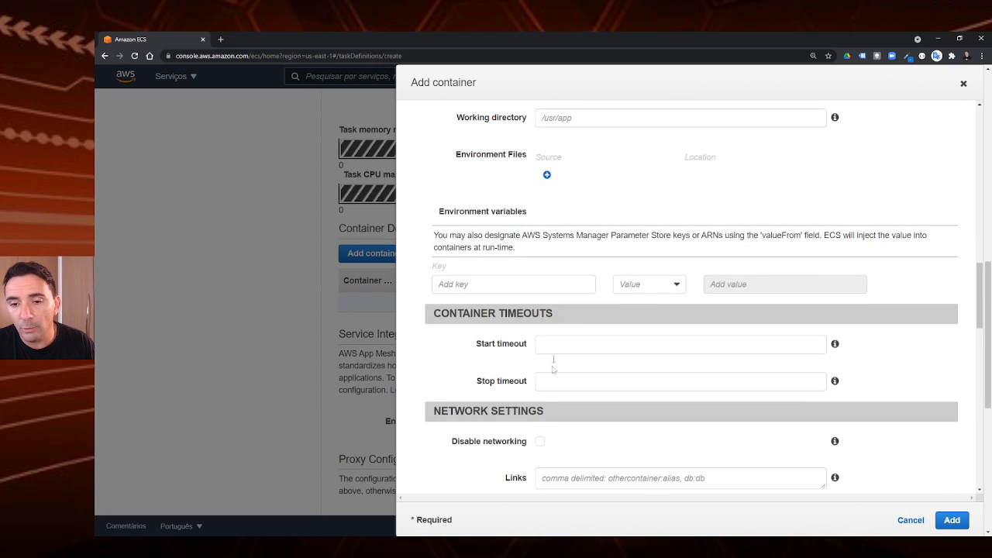
{"action": "scroll", "coordinate": [538, 407], "scroll_direction": "up", "scroll_amount": 5}
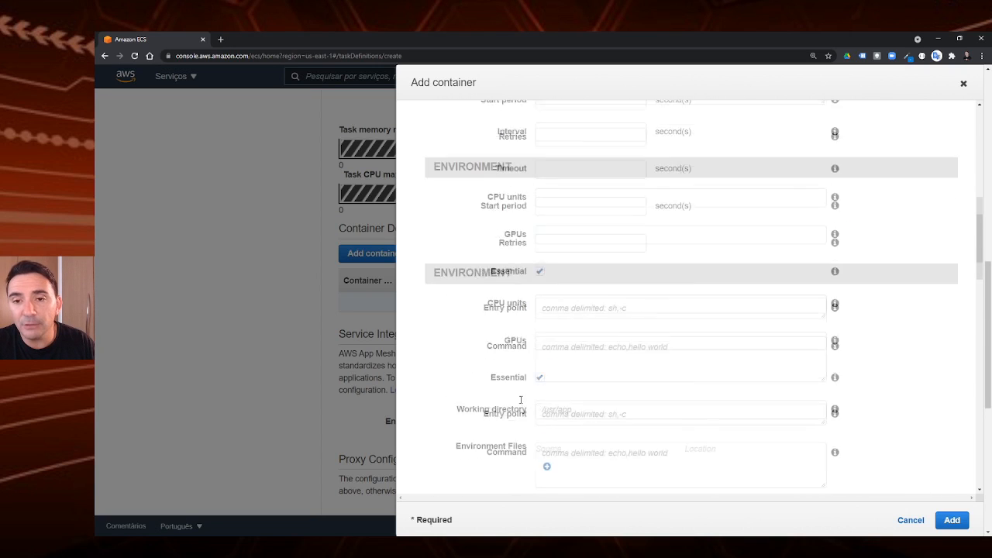
{"action": "scroll", "coordinate": [558, 380], "scroll_direction": "up", "scroll_amount": 5}
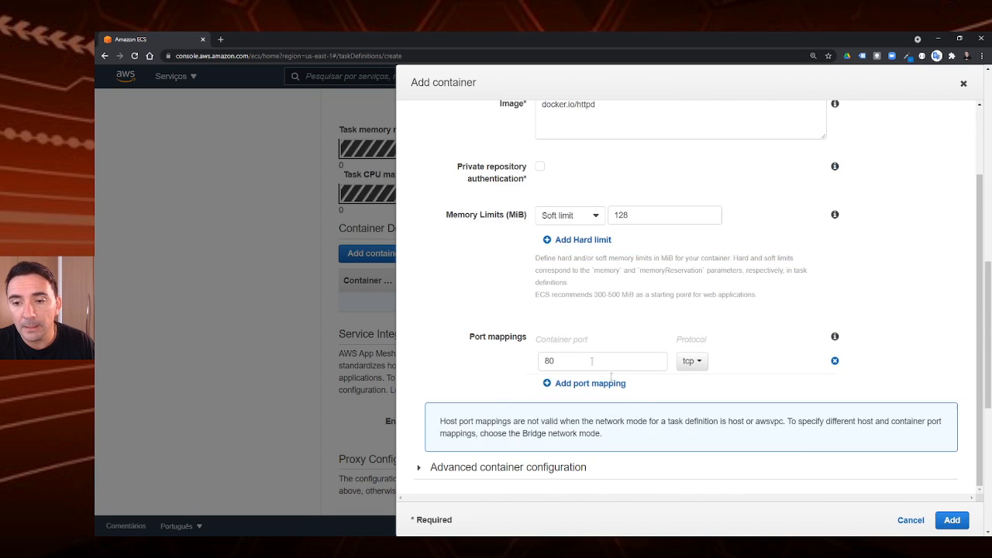
{"action": "left_click", "coordinate": [953, 521]}
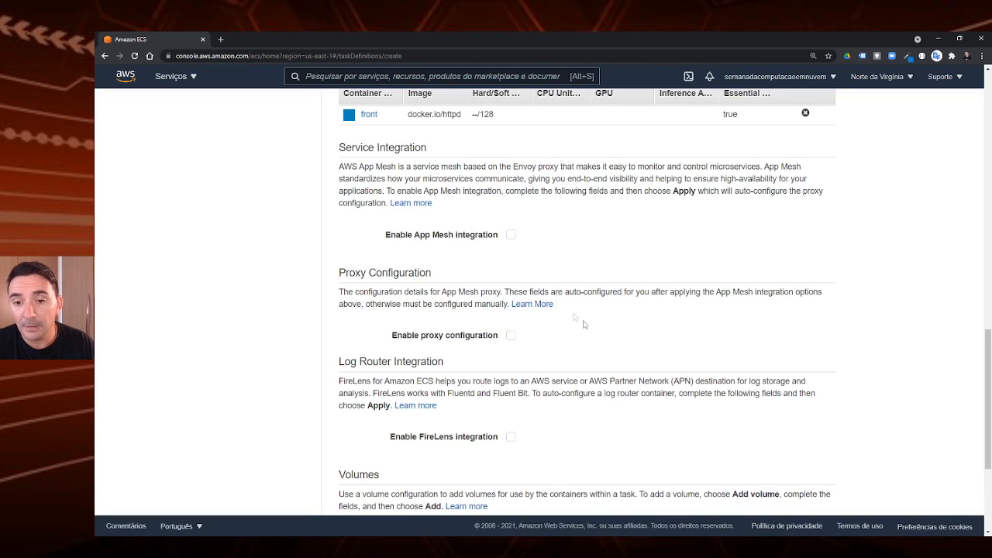
- Create the app01 task definition with the front container and no volumes or tags
{"action": "scroll", "coordinate": [575, 316], "scroll_direction": "up", "scroll_amount": 2}
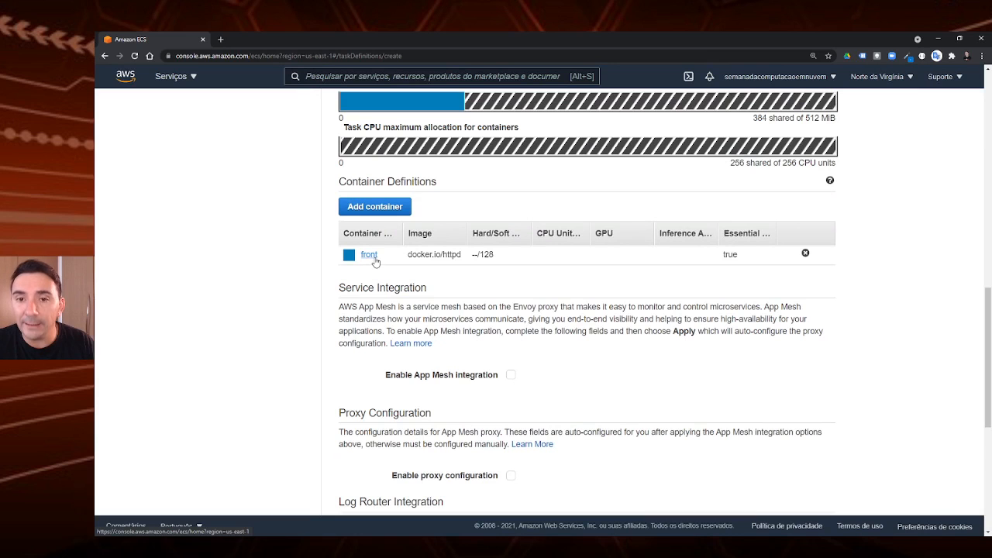
{"action": "scroll", "coordinate": [632, 344], "scroll_direction": "down", "scroll_amount": 5}
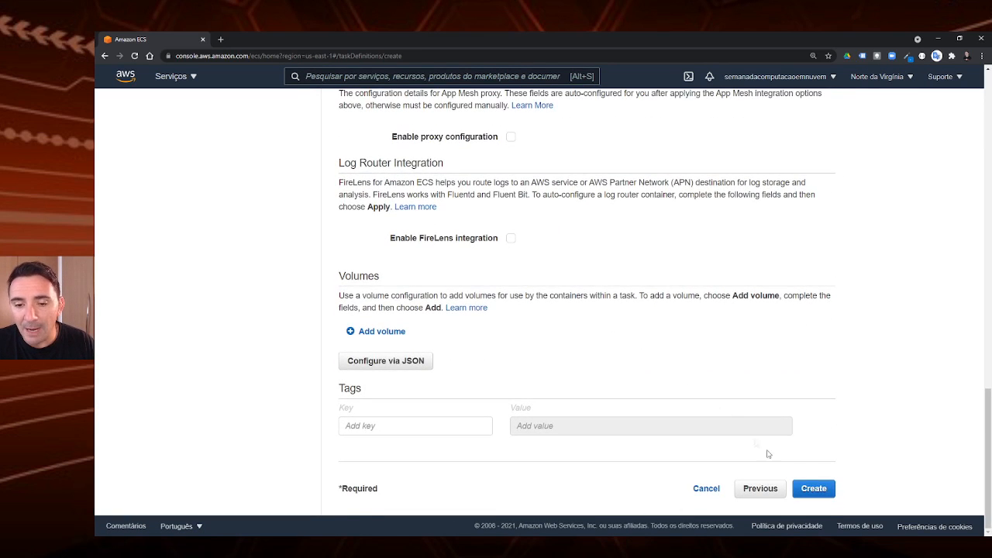
{"action": "left_click", "coordinate": [814, 488]}
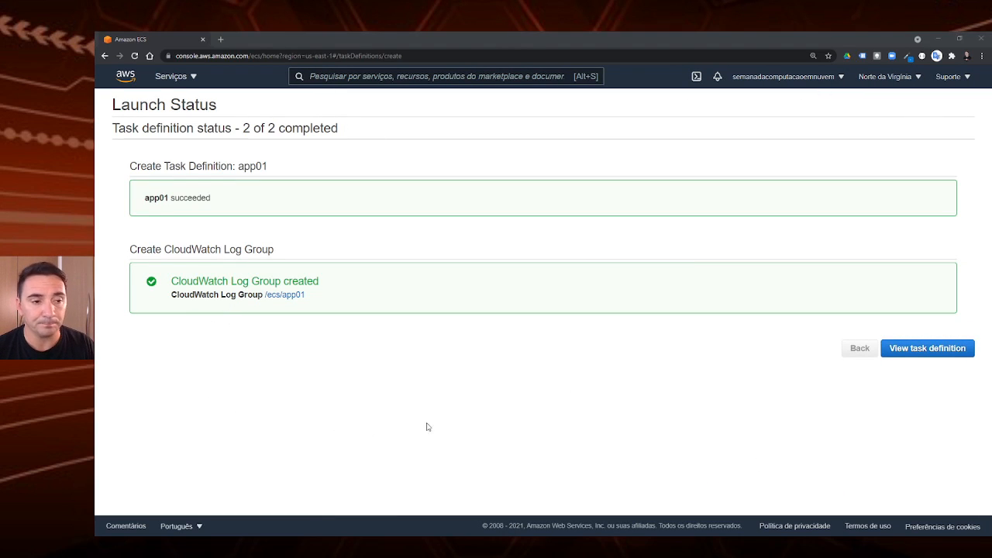
- View the new app01 task definition's details and select it in the list of task definitions
{"action": "left_click", "coordinate": [929, 351]}
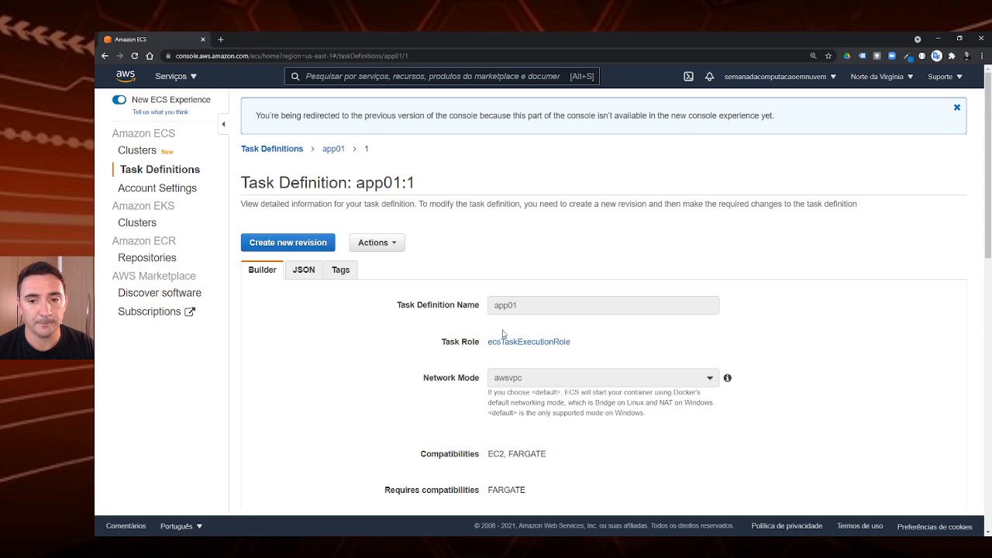
{"action": "scroll", "coordinate": [446, 336], "scroll_direction": "down", "scroll_amount": 2}
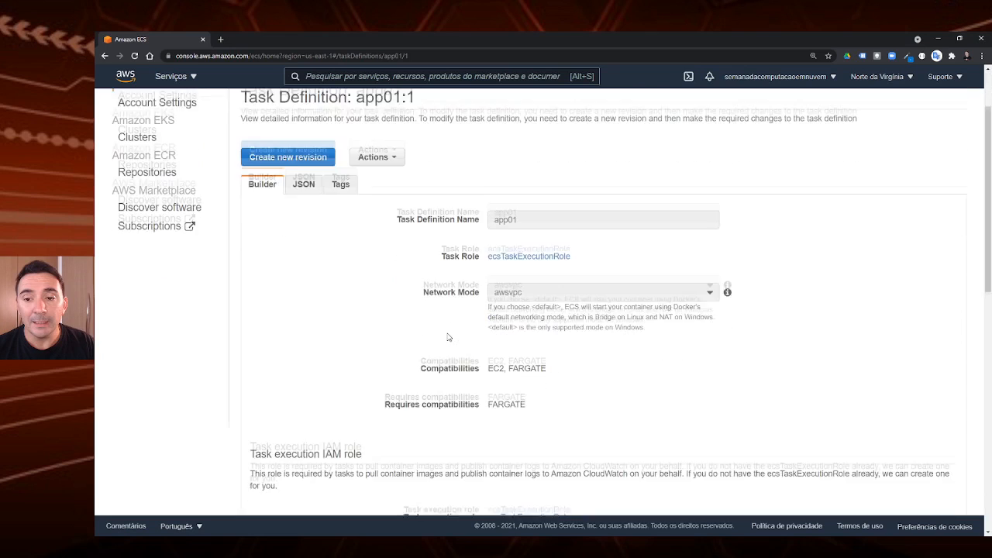
{"action": "scroll", "coordinate": [446, 336], "scroll_direction": "up", "scroll_amount": 2}
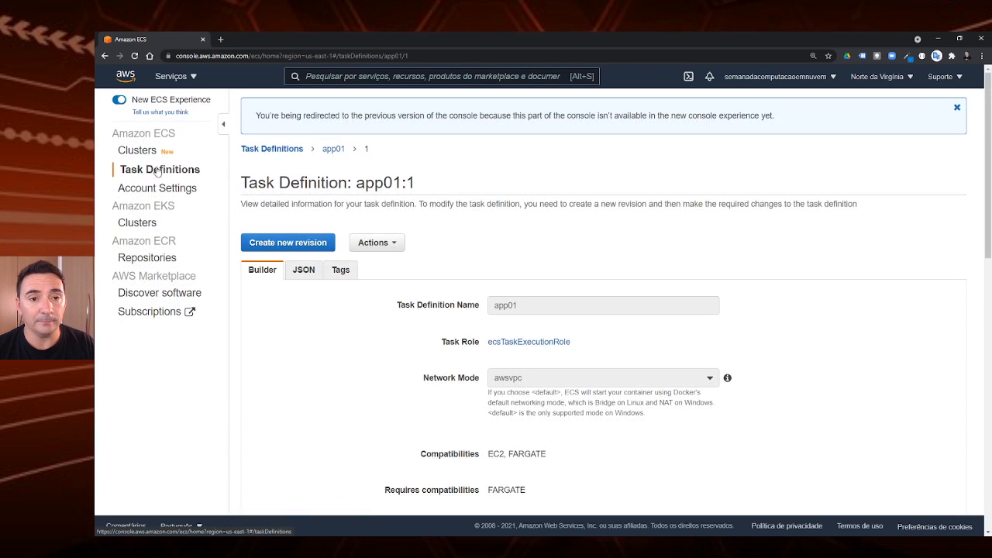
{"action": "left_click", "coordinate": [289, 150]}
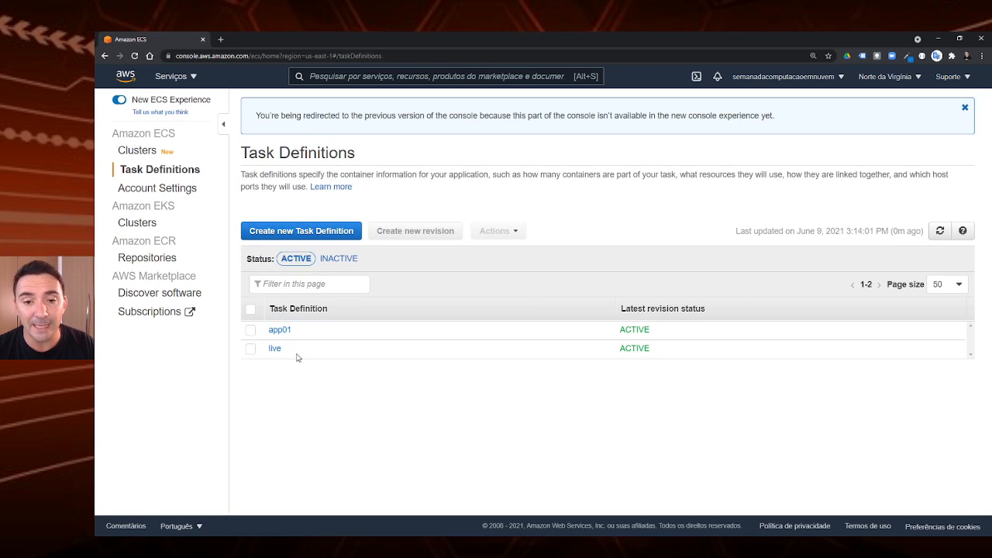
{"action": "left_click", "coordinate": [251, 331]}
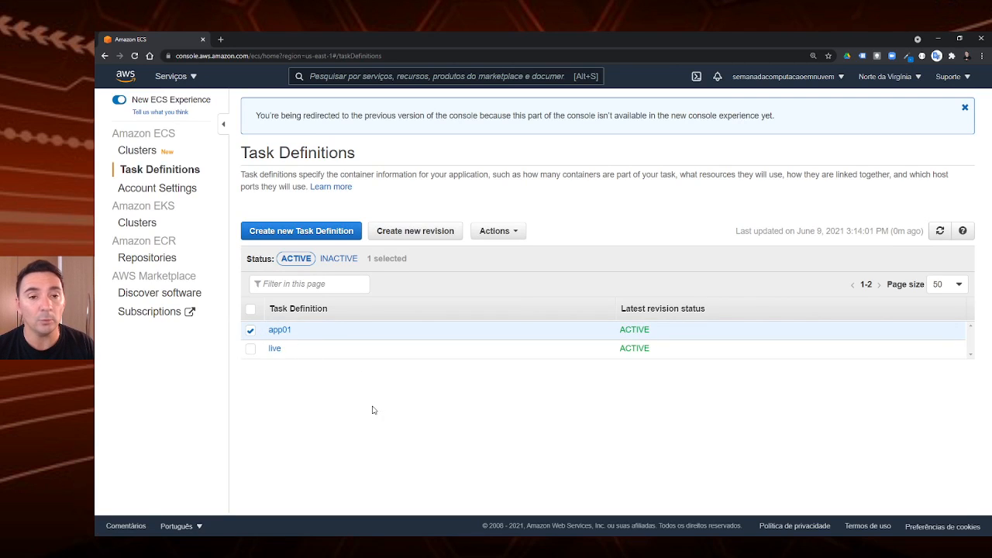
- Open the app01 cluster's tasks and start running a new task
{"action": "left_click", "coordinate": [138, 159]}
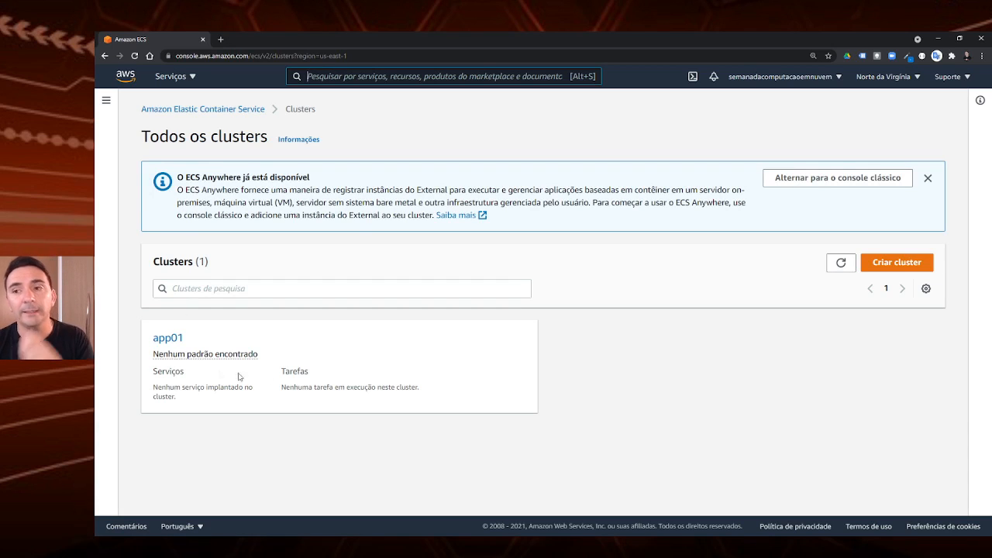
{"action": "left_click", "coordinate": [170, 342]}
{"action": "scroll", "coordinate": [273, 341], "scroll_direction": "down", "scroll_amount": 3}
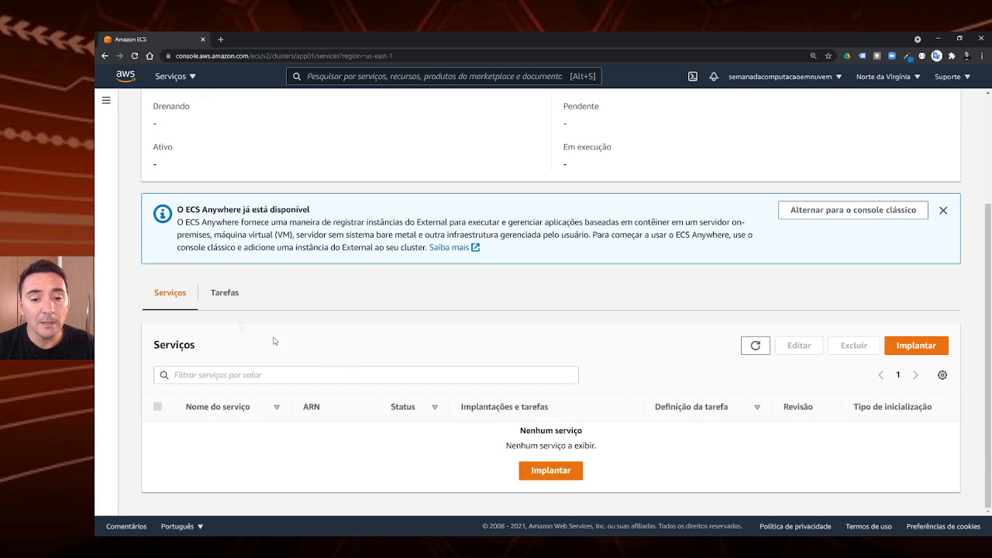
{"action": "left_click", "coordinate": [224, 293]}
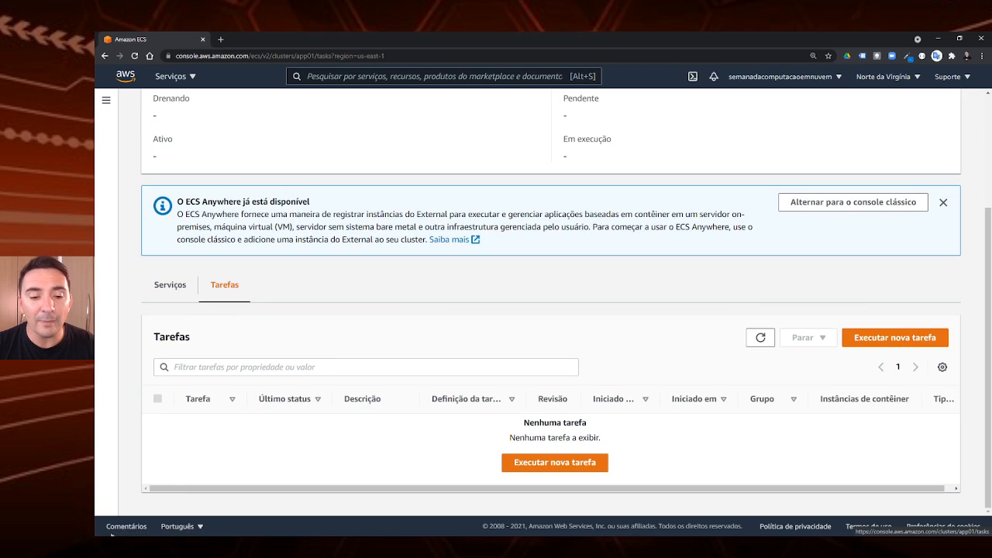
{"action": "left_click", "coordinate": [897, 338]}
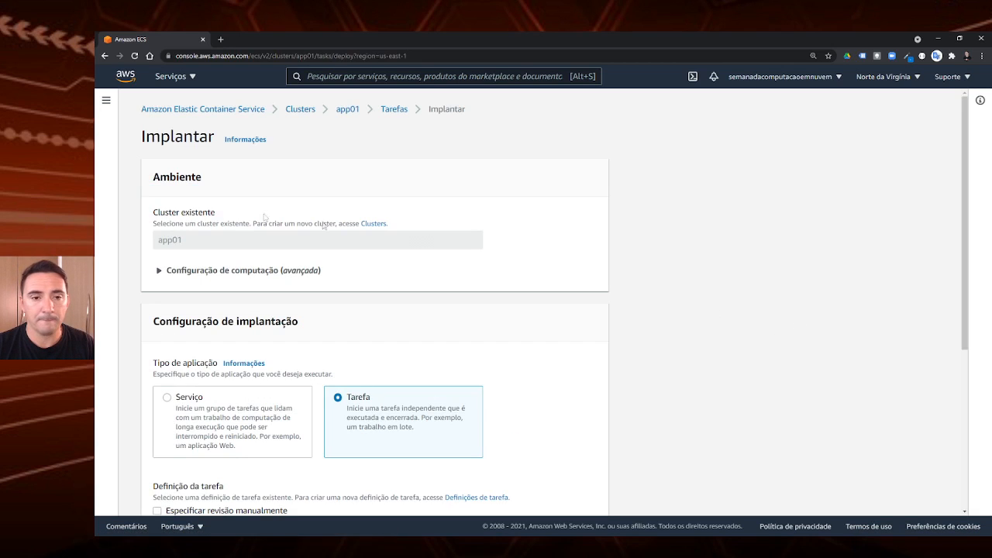
- Choose the app01 task definition family for the new task
{"action": "scroll", "coordinate": [225, 244], "scroll_direction": "down", "scroll_amount": 3}
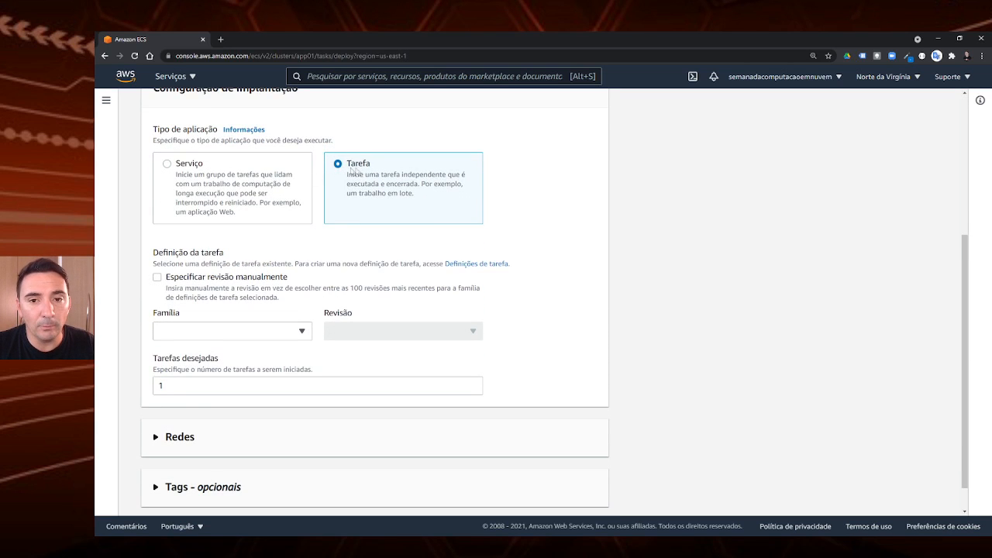
{"action": "scroll", "coordinate": [233, 233], "scroll_direction": "down", "scroll_amount": 1}
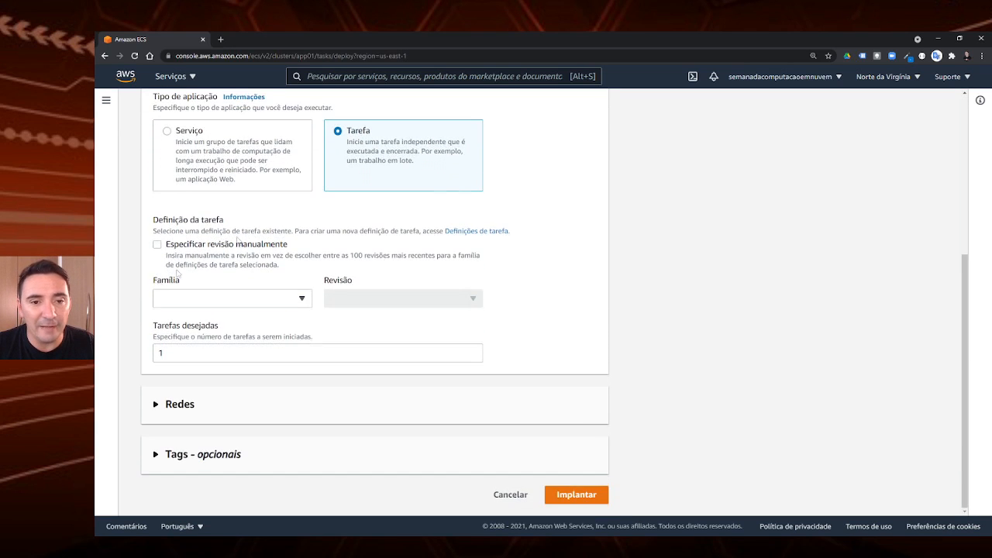
{"action": "left_click", "coordinate": [287, 299]}
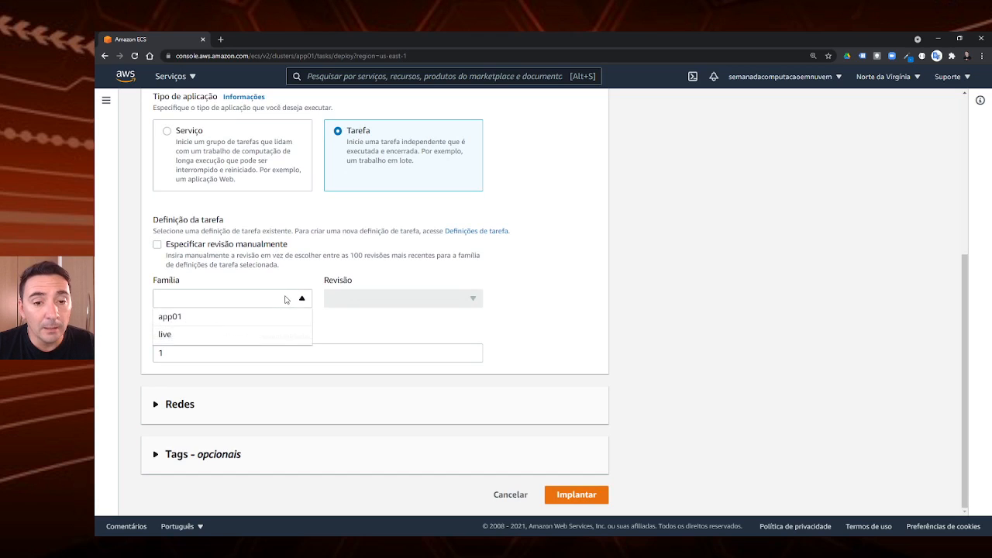
{"action": "left_click", "coordinate": [170, 318]}
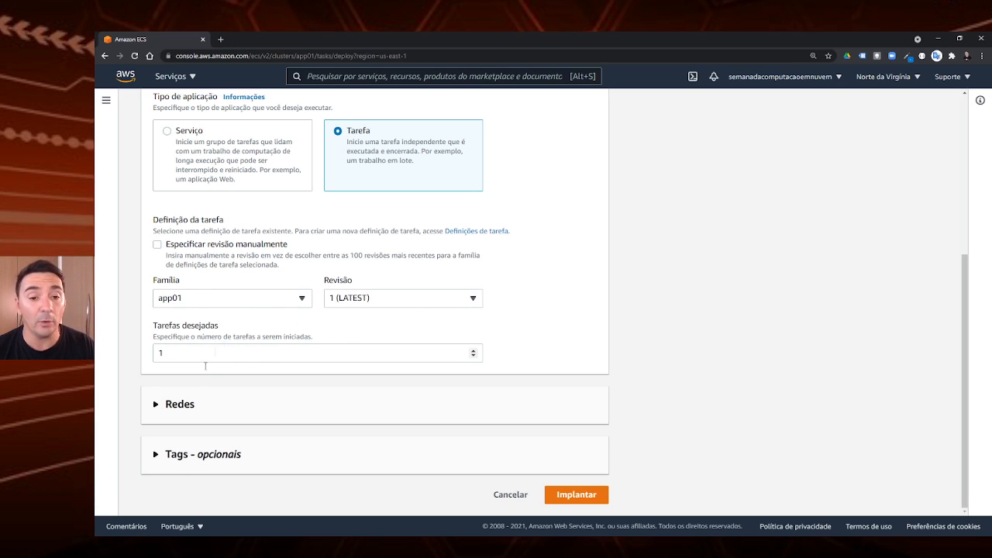
- Review the network settings, keeping the default VPC, existing security group and enabled public IP, and deploy the task
{"action": "left_click", "coordinate": [156, 405]}
{"action": "scroll", "coordinate": [271, 399], "scroll_direction": "down", "scroll_amount": 2}
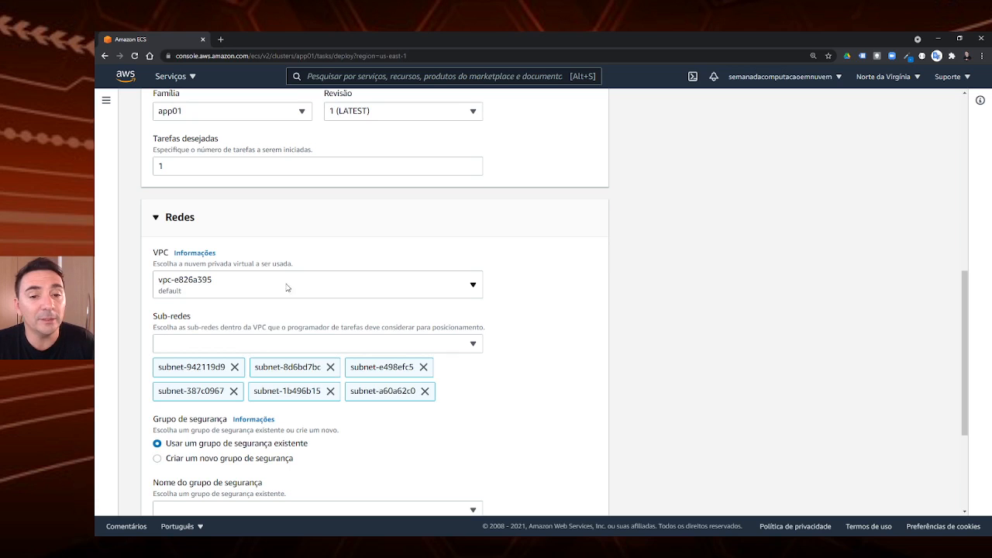
{"action": "left_click", "coordinate": [321, 287]}
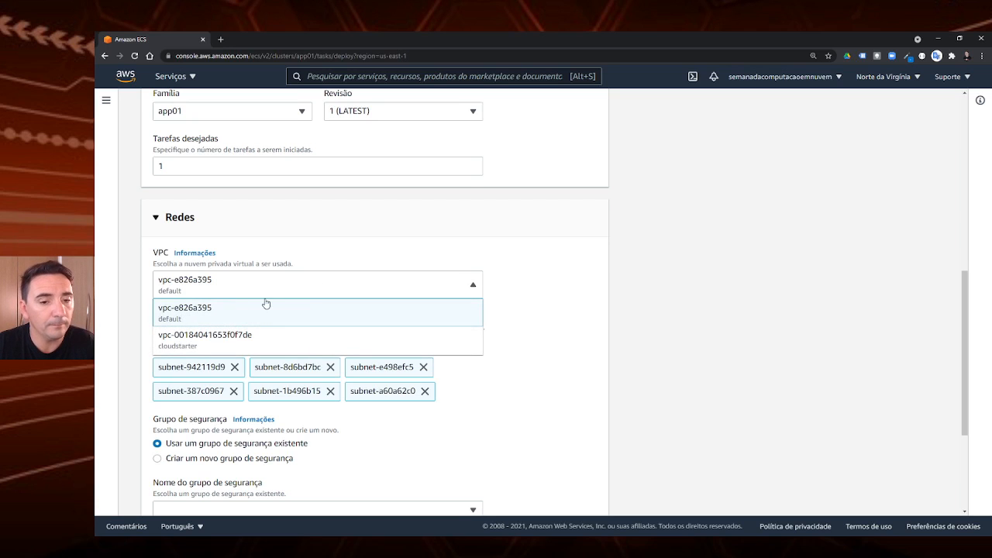
{"action": "left_click", "coordinate": [542, 303]}
{"action": "scroll", "coordinate": [435, 314], "scroll_direction": "down", "scroll_amount": 2}
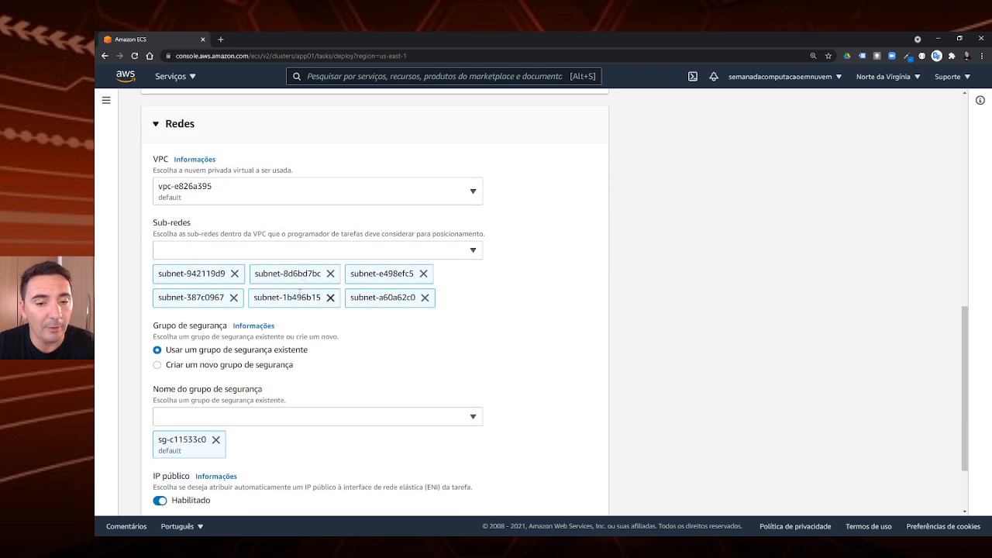
{"action": "left_click", "coordinate": [159, 365]}
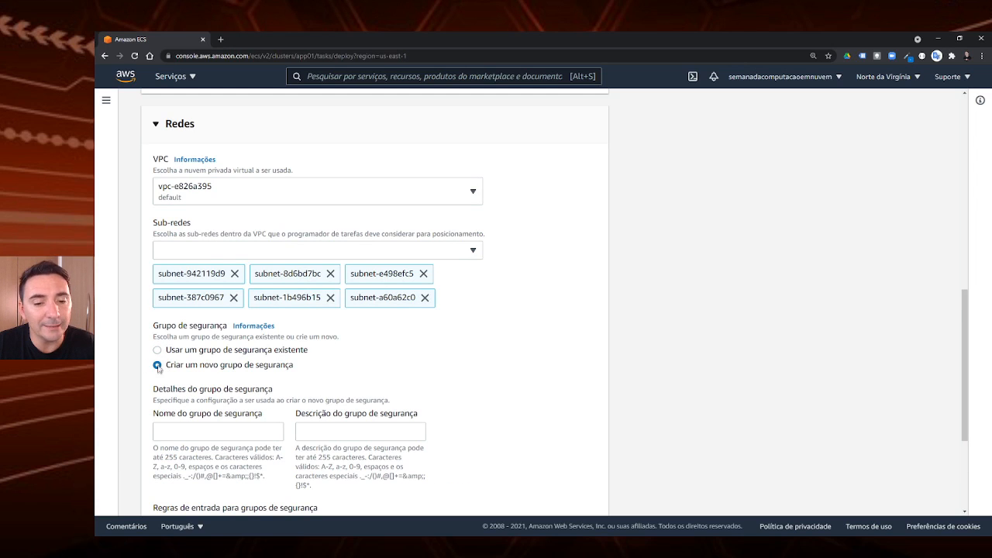
{"action": "left_click", "coordinate": [157, 353]}
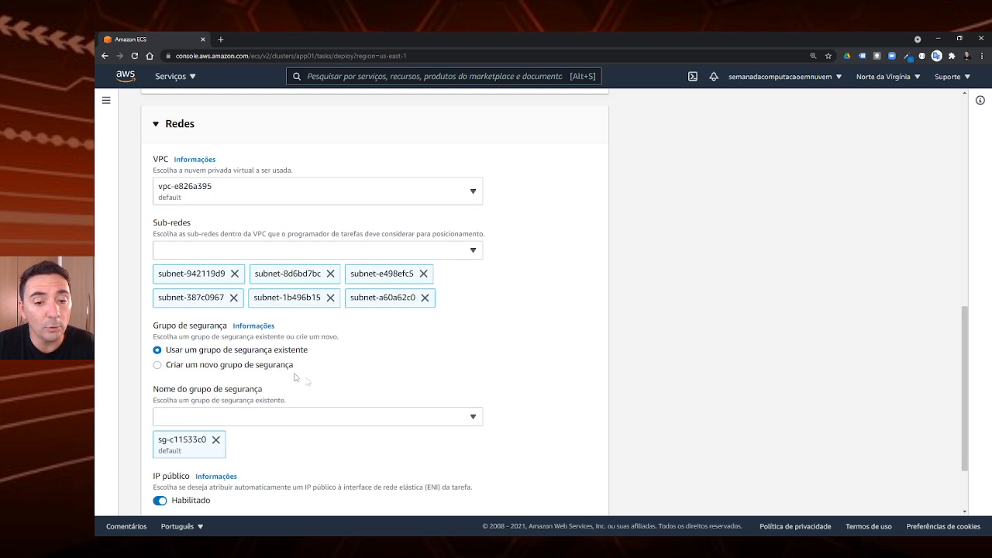
{"action": "scroll", "coordinate": [354, 390], "scroll_direction": "down", "scroll_amount": 3}
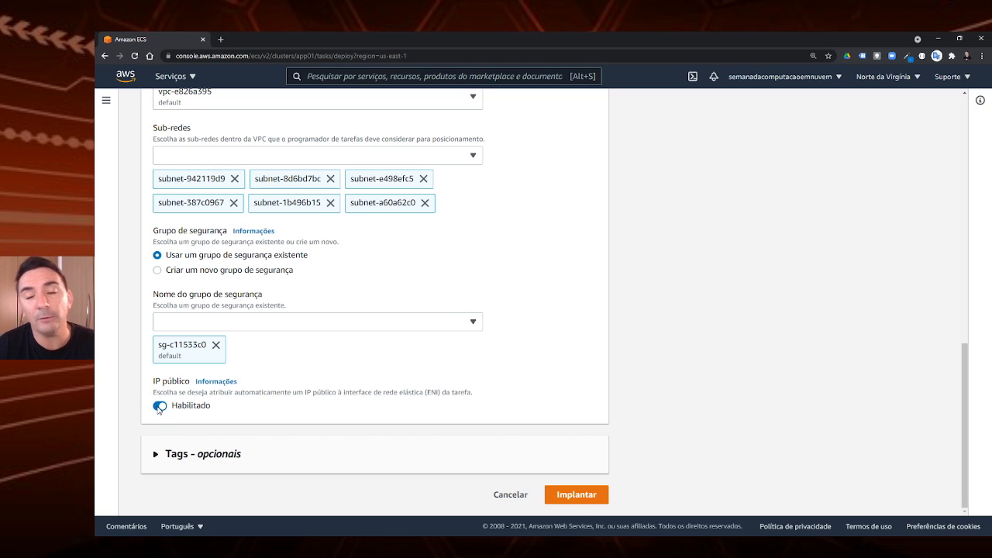
{"action": "left_click", "coordinate": [577, 496]}
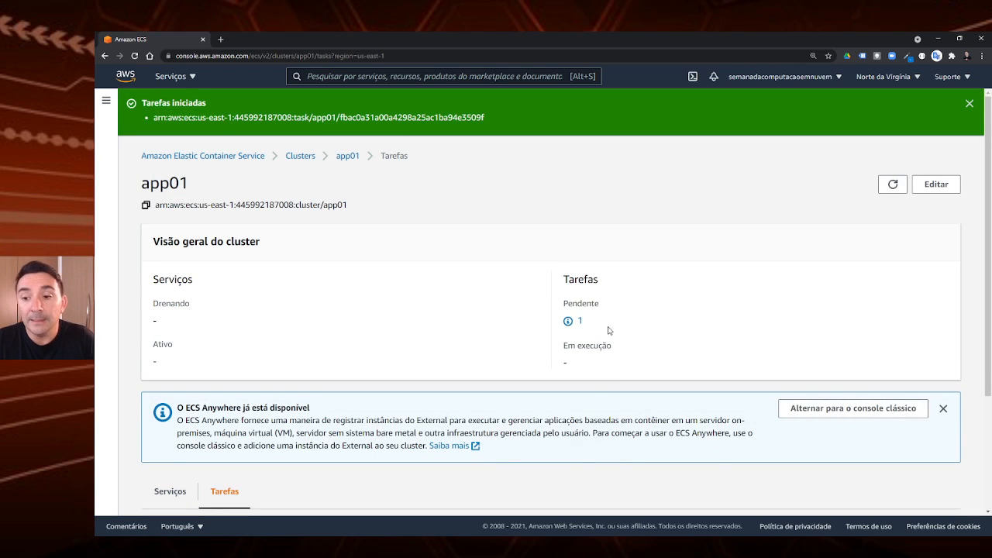
- Dismiss the ECS Anywhere notice and widen the Tarefa column in the cluster's task list
{"action": "scroll", "coordinate": [589, 363], "scroll_direction": "down", "scroll_amount": 2}
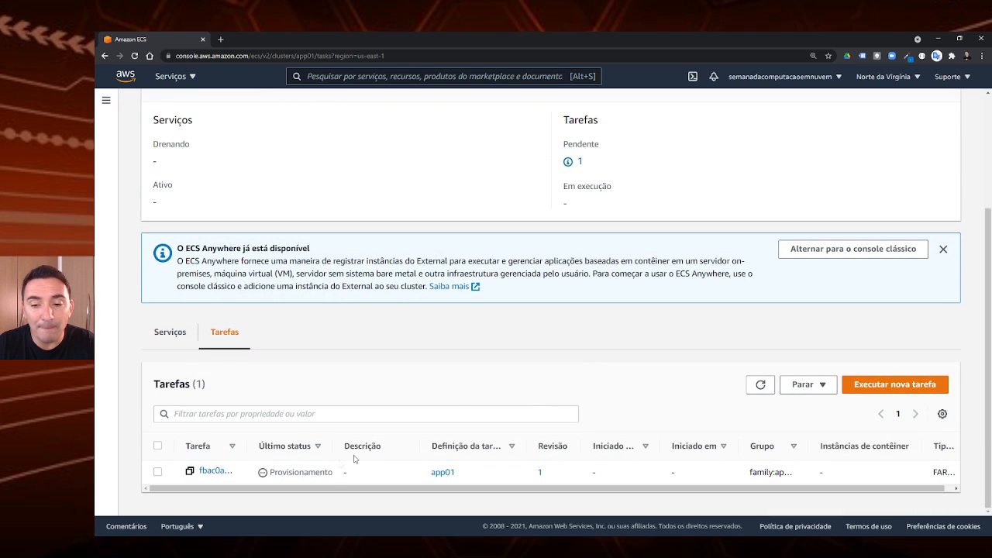
{"action": "left_click", "coordinate": [944, 250]}
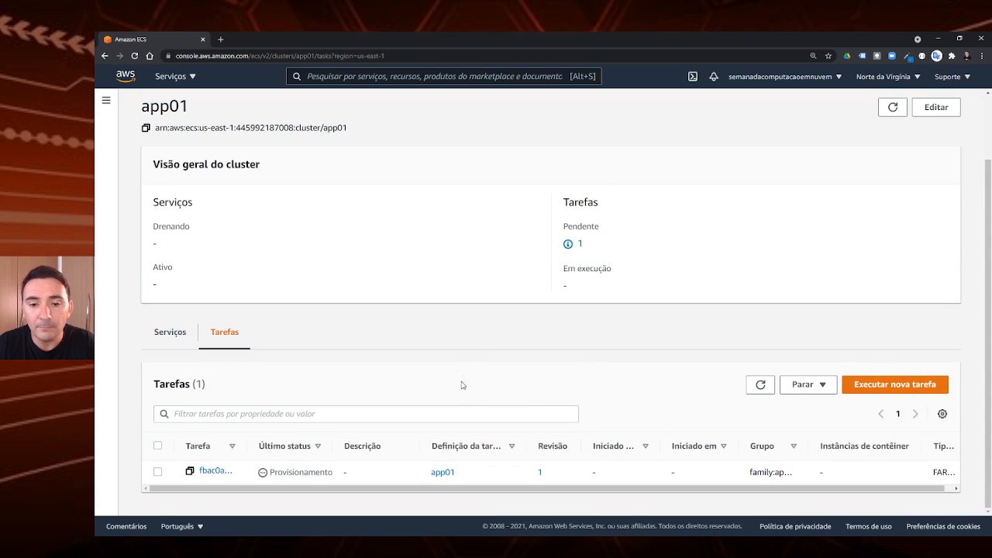
{"action": "left_click_drag", "start_coordinate": [247, 448], "coordinate": [346, 445]}
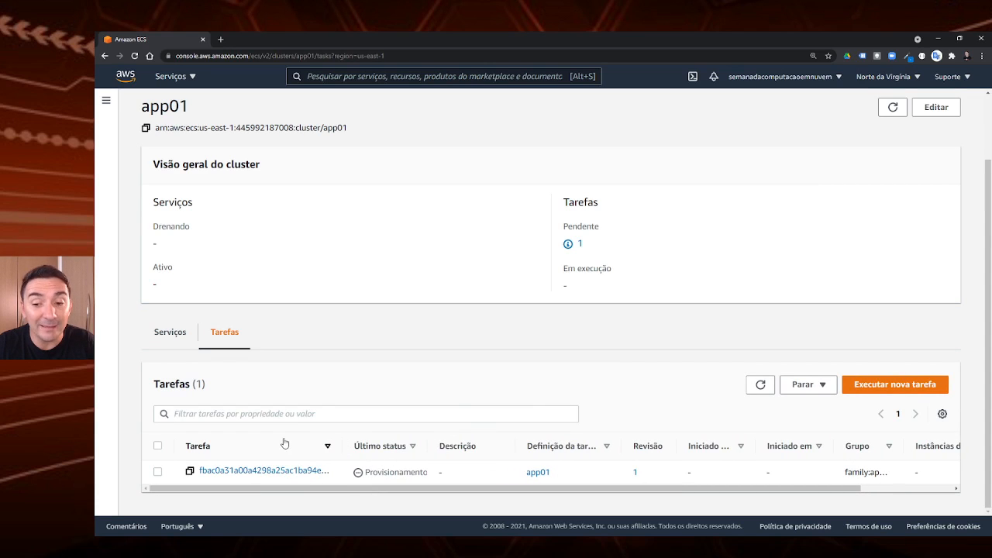
- Refresh the task list and widen the Último status column to check the task's status
{"action": "left_click", "coordinate": [760, 386]}
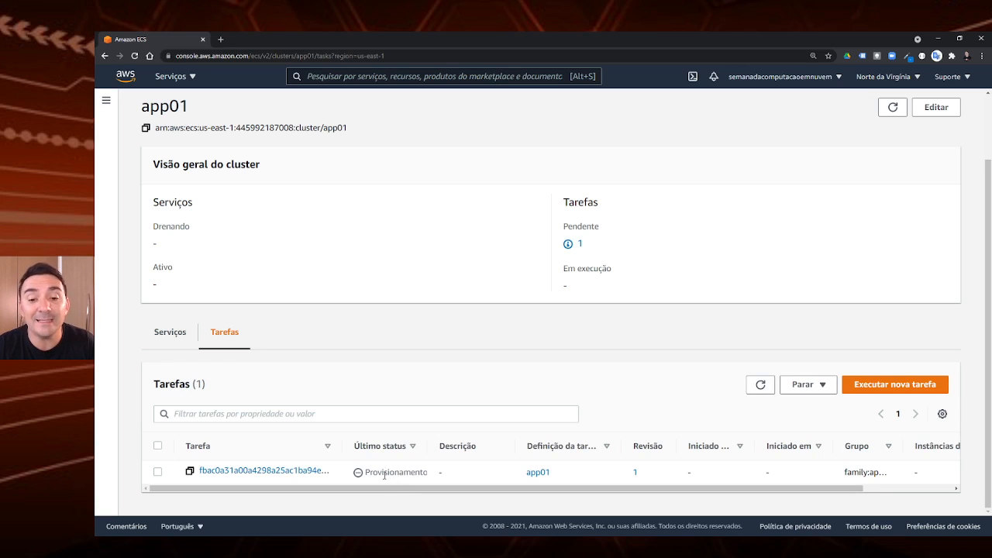
{"action": "left_click_drag", "start_coordinate": [429, 448], "coordinate": [462, 448]}
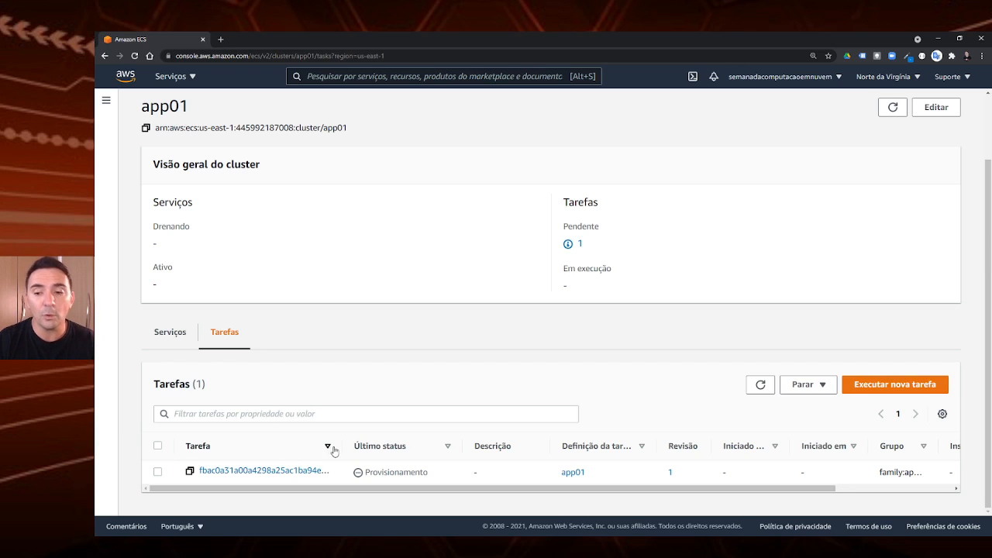
{"action": "left_click", "coordinate": [761, 390]}
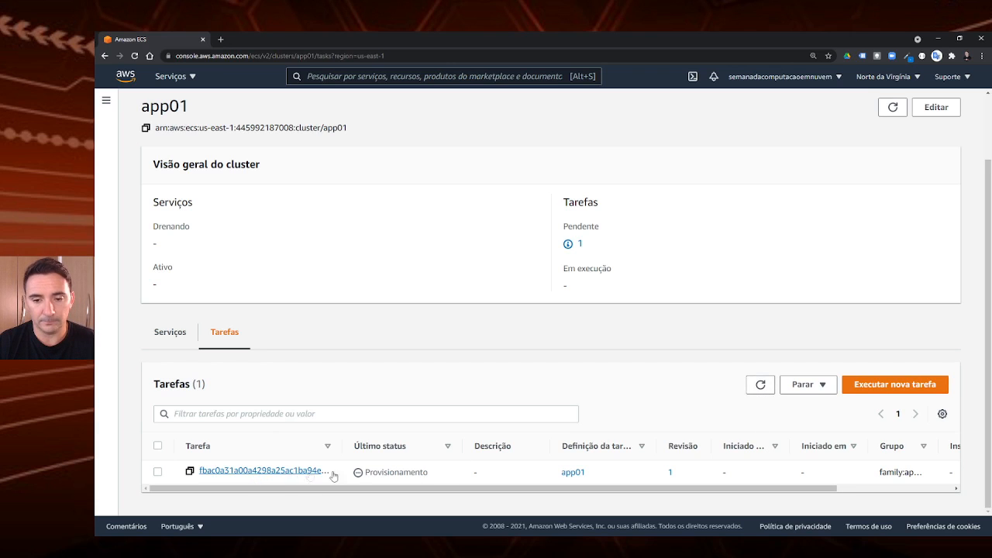
- Refresh the cluster's task list, open the task's details, and check the front container's image and status
{"action": "left_click", "coordinate": [761, 385]}
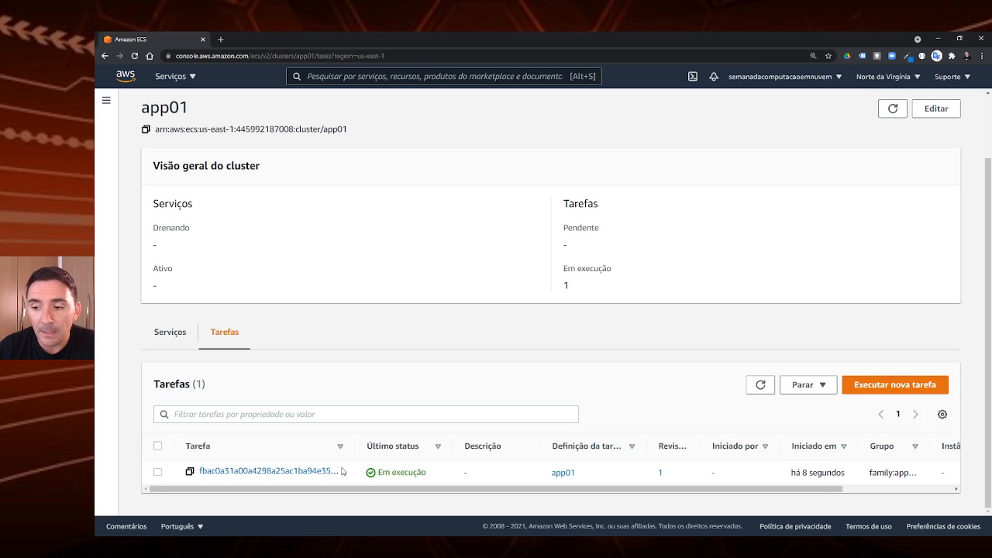
{"action": "left_click", "coordinate": [237, 473]}
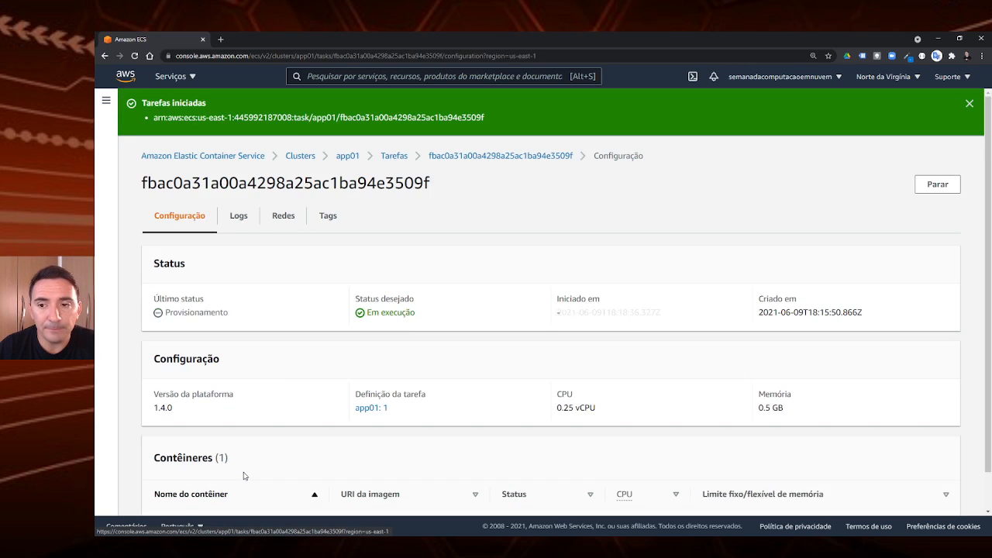
{"action": "scroll", "coordinate": [314, 329], "scroll_direction": "down", "scroll_amount": 1}
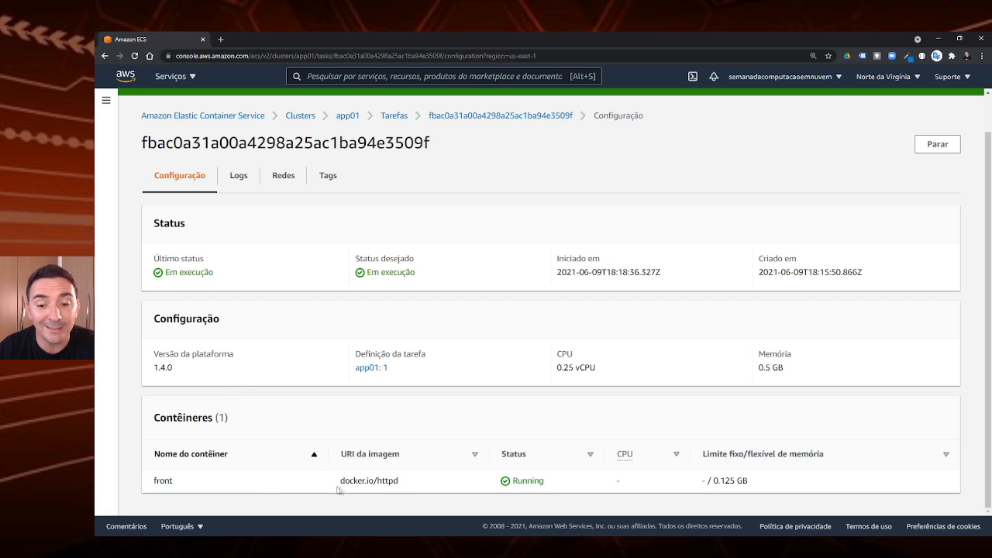
{"action": "left_click_drag", "start_coordinate": [341, 480], "coordinate": [545, 481]}
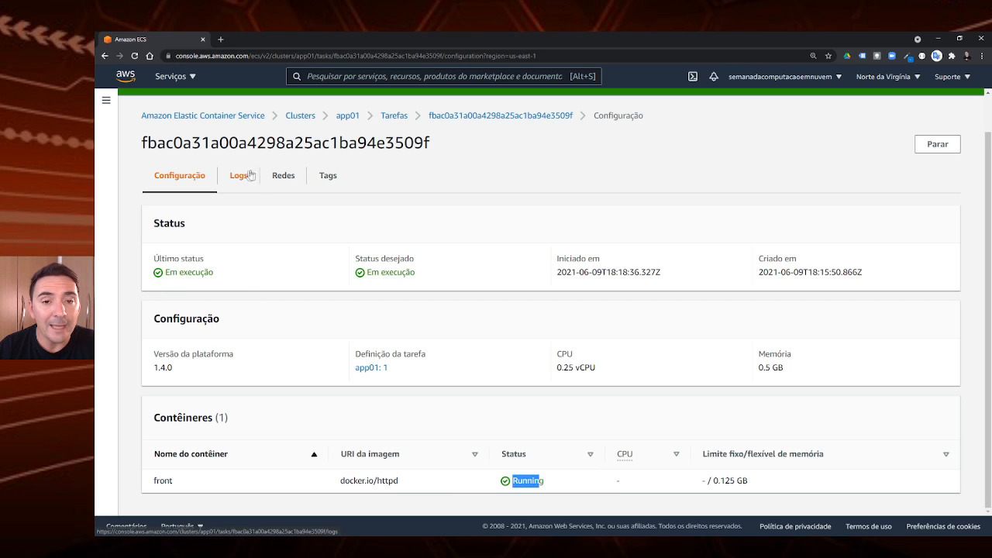
- Copy the task's public IP from its network details and open that address in a new browser tab
{"action": "left_click", "coordinate": [281, 178]}
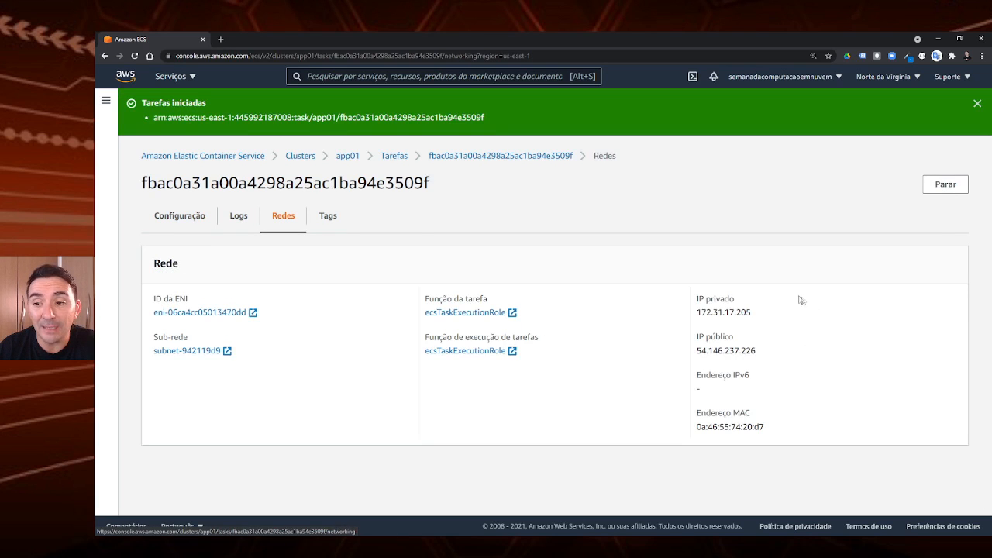
{"action": "left_click_drag", "start_coordinate": [698, 354], "coordinate": [762, 354]}
{"action": "key", "text": "ctrl+c"}
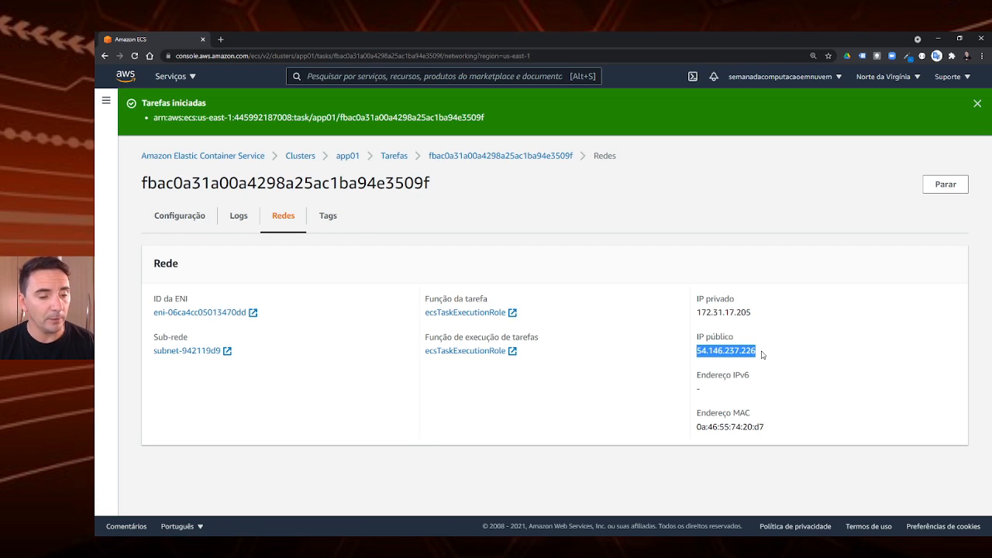
{"action": "left_click", "coordinate": [220, 39]}
{"action": "key", "text": "ctrl+v"}
{"action": "left_click", "coordinate": [247, 67]}
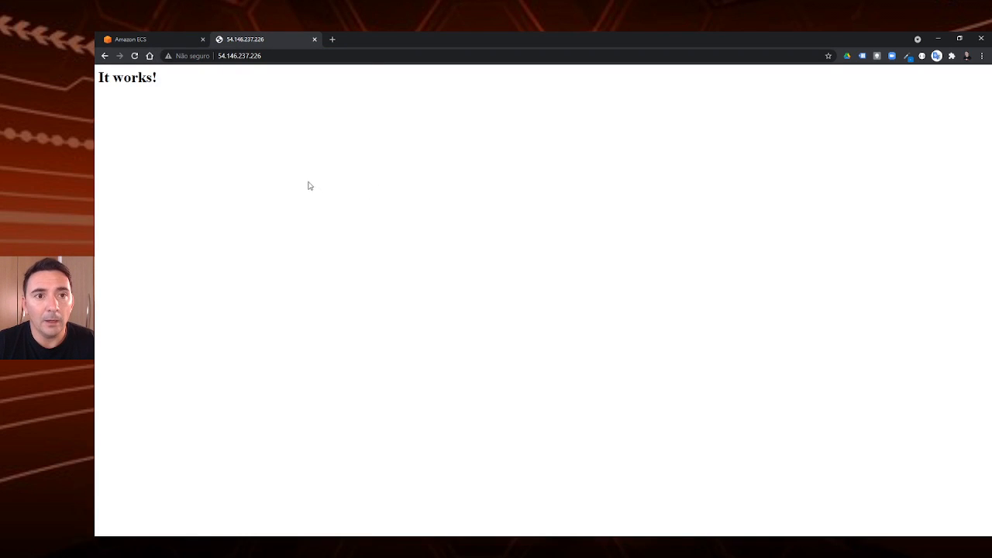
- Enlarge the httpd test page to 500% to read its content
{"action": "key", "text": "ctrl+plus"}
{"action": "key", "text": "ctrl+plus"}
{"action": "key", "text": "ctrl+plus"}
{"action": "key", "text": "ctrl+plus"}
{"action": "key", "text": "ctrl+plus"}
{"action": "key", "text": "ctrl+plus"}
{"action": "key", "text": "ctrl+plus"}
{"action": "key", "text": "ctrl+plus"}
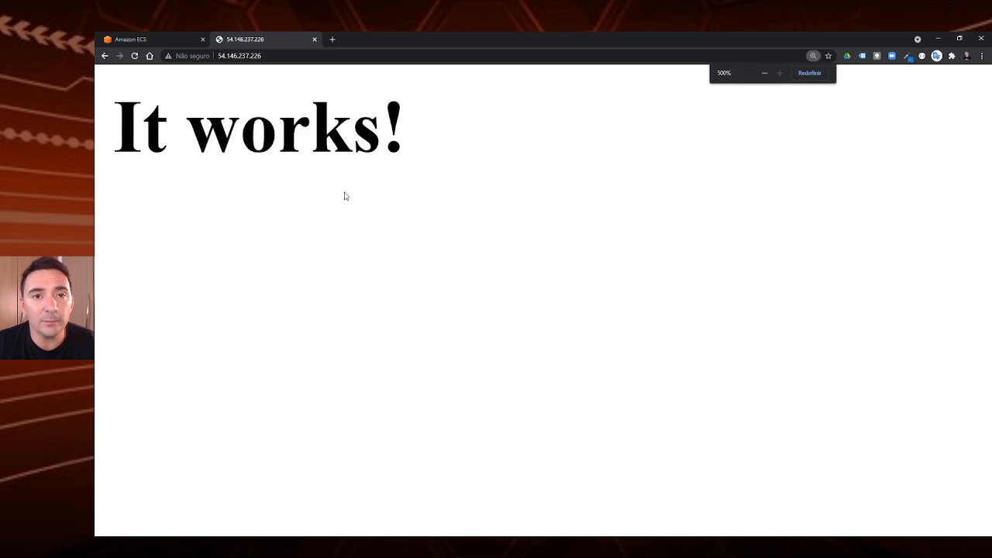
- Return to the ECS console and reopen the task from the cluster's task list to review its configuration and container
{"action": "left_click", "coordinate": [147, 41]}
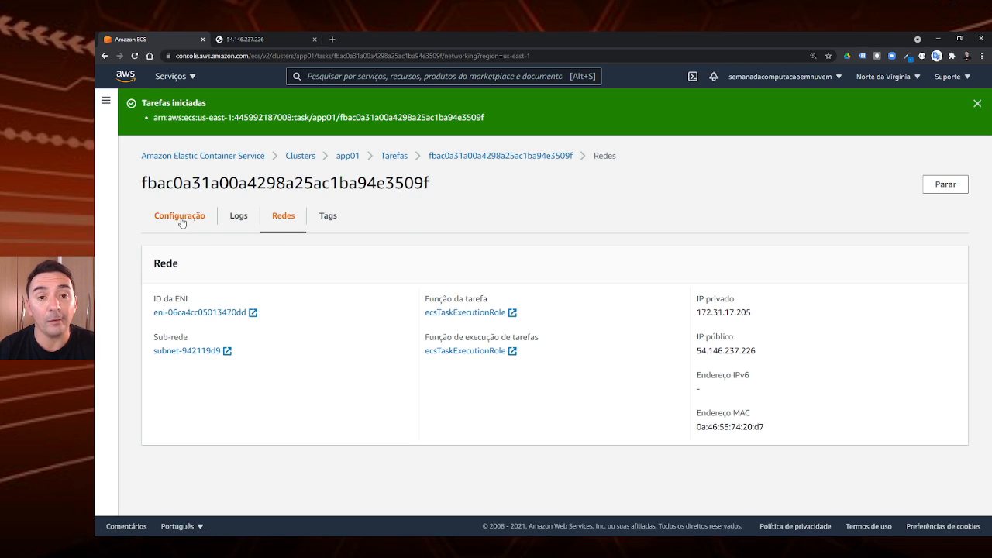
{"action": "left_click", "coordinate": [385, 159]}
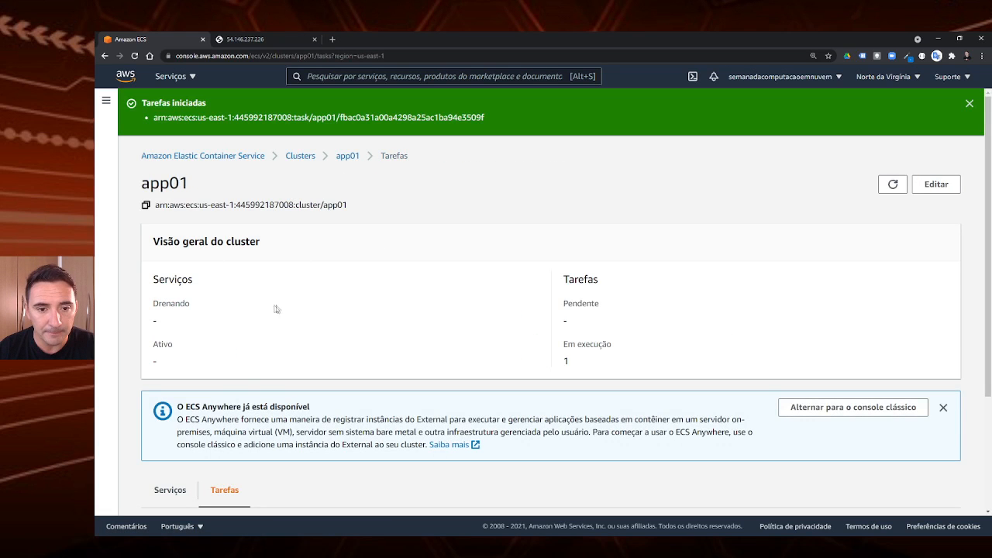
{"action": "scroll", "coordinate": [277, 312], "scroll_direction": "down", "scroll_amount": 3}
{"action": "left_click", "coordinate": [258, 471]}
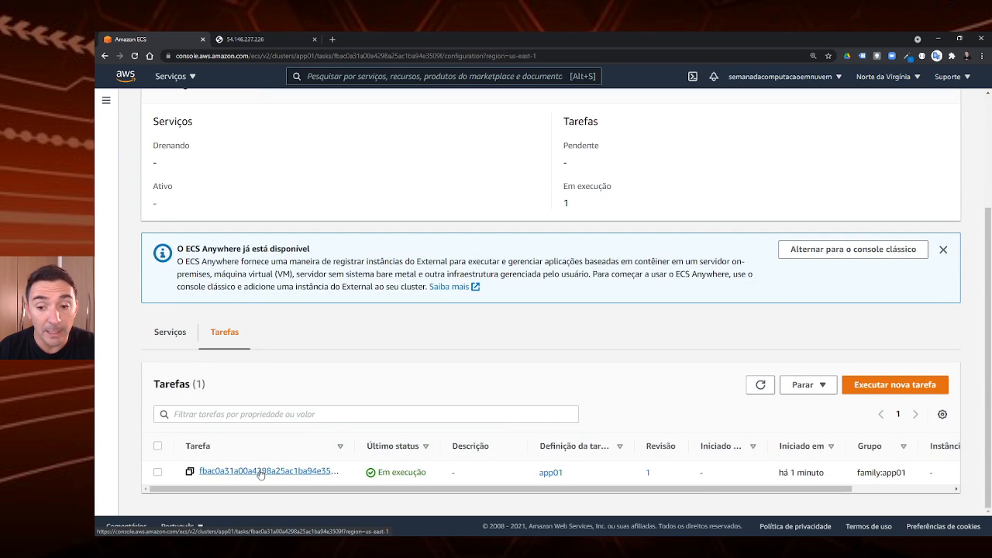
{"action": "scroll", "coordinate": [402, 385], "scroll_direction": "down", "scroll_amount": 1}
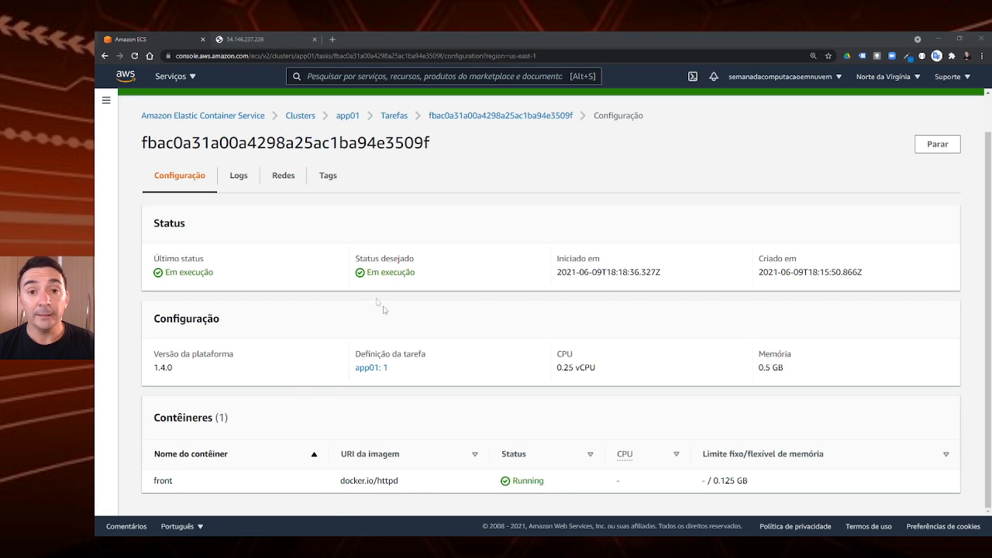
- Go back to the Amazon ECS home page and open the app01 cluster from the list of all clusters
{"action": "left_click", "coordinate": [239, 116]}
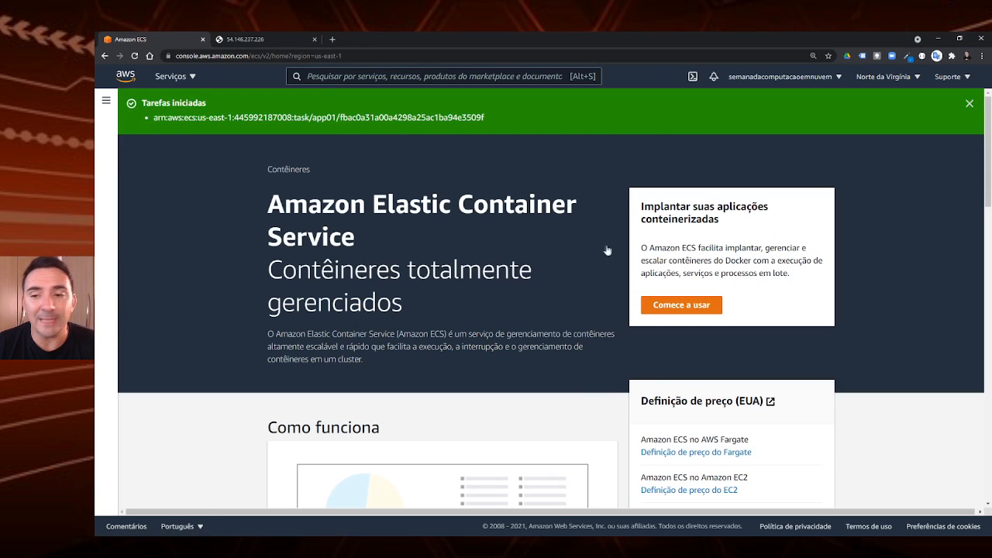
{"action": "left_click", "coordinate": [106, 102]}
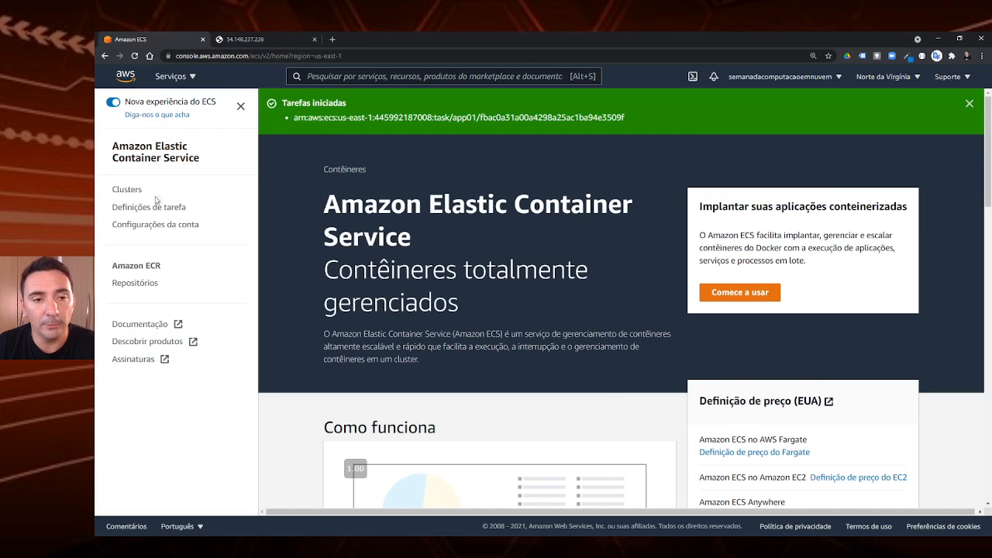
{"action": "left_click", "coordinate": [127, 190]}
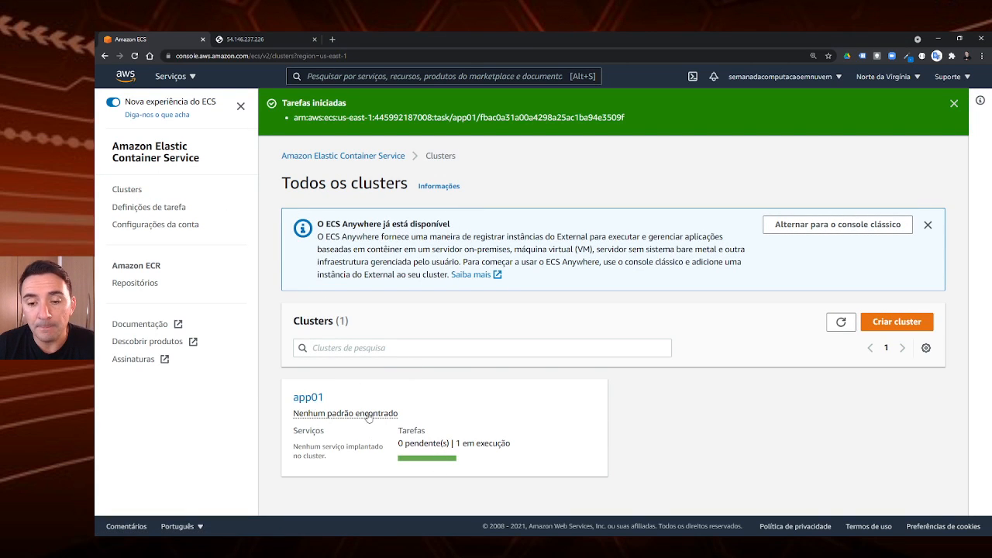
{"action": "left_click", "coordinate": [308, 398]}
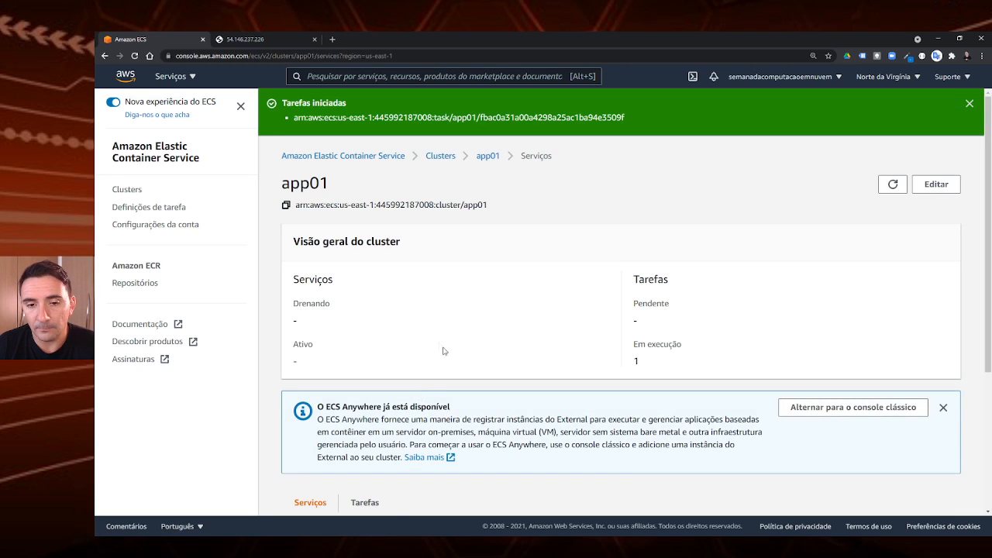
- Show the app01 cluster's tasks and dismiss the ECS Anywhere notice
{"action": "scroll", "coordinate": [431, 299], "scroll_direction": "down", "scroll_amount": 3}
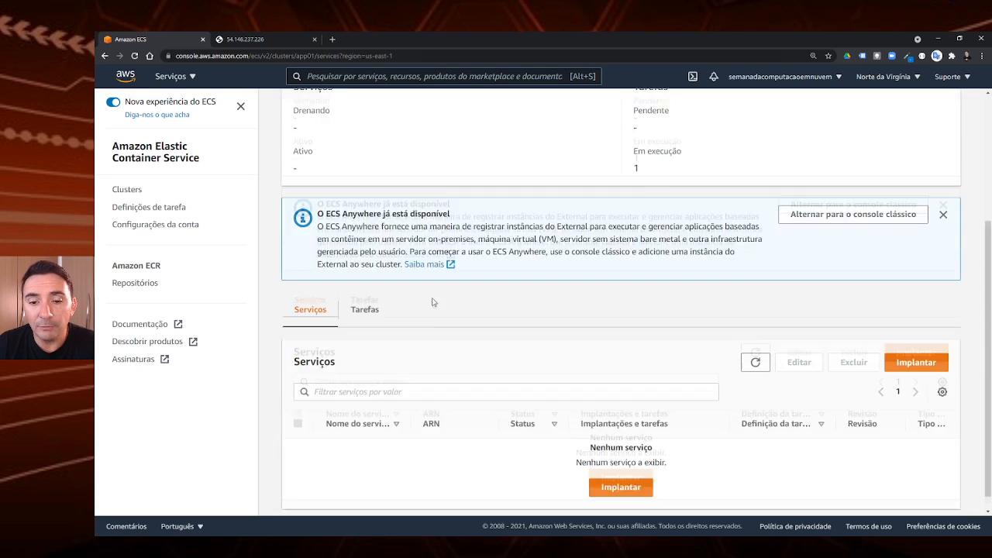
{"action": "left_click", "coordinate": [372, 294]}
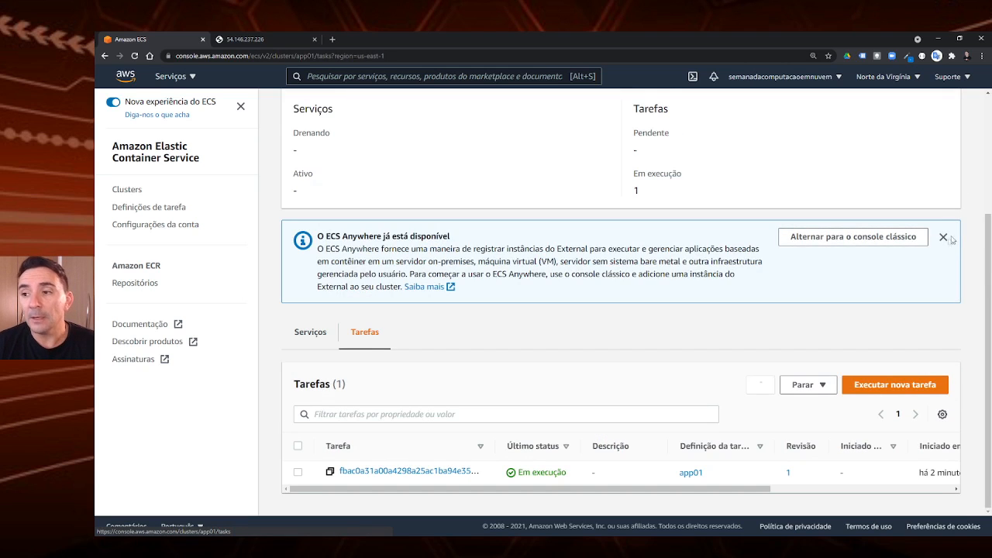
{"action": "left_click", "coordinate": [944, 237]}
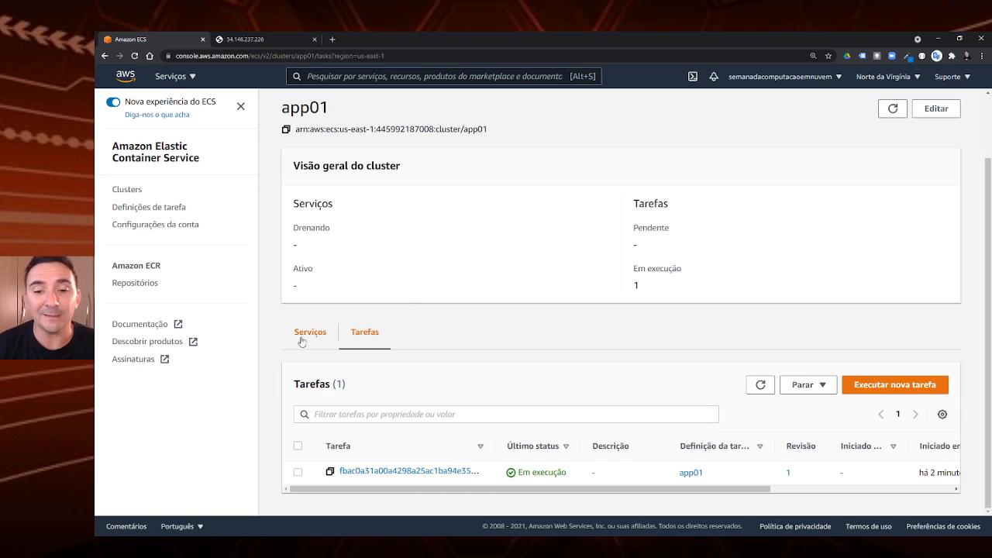